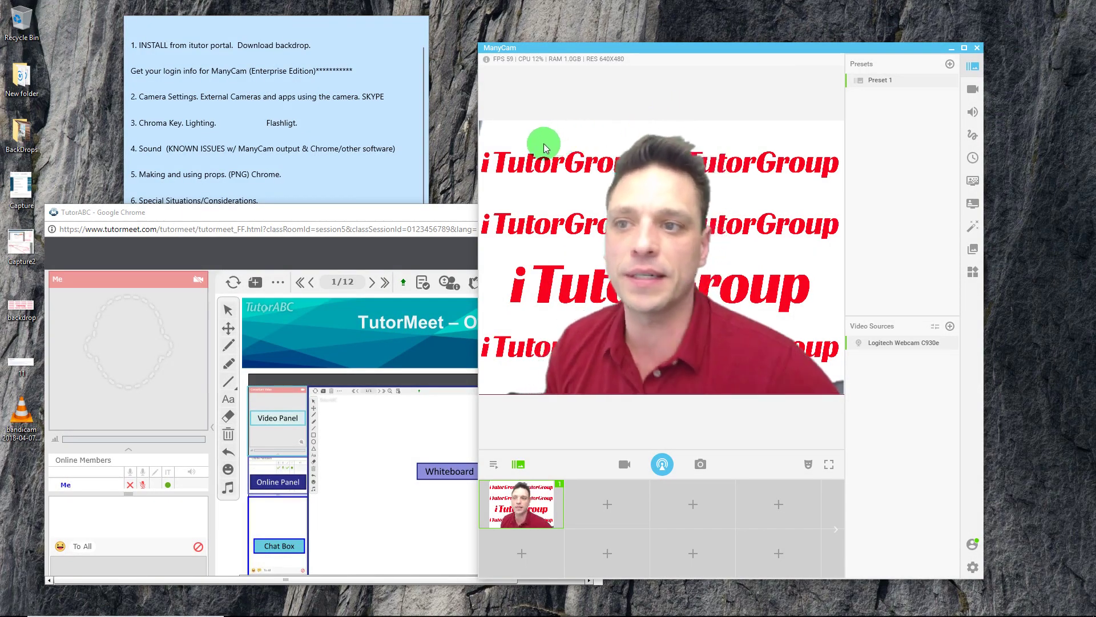
- Open the Capture image from the desktop, locate the ManyCam entry under Training, and close the image
{"action": "double_click", "coordinate": [16, 192]}
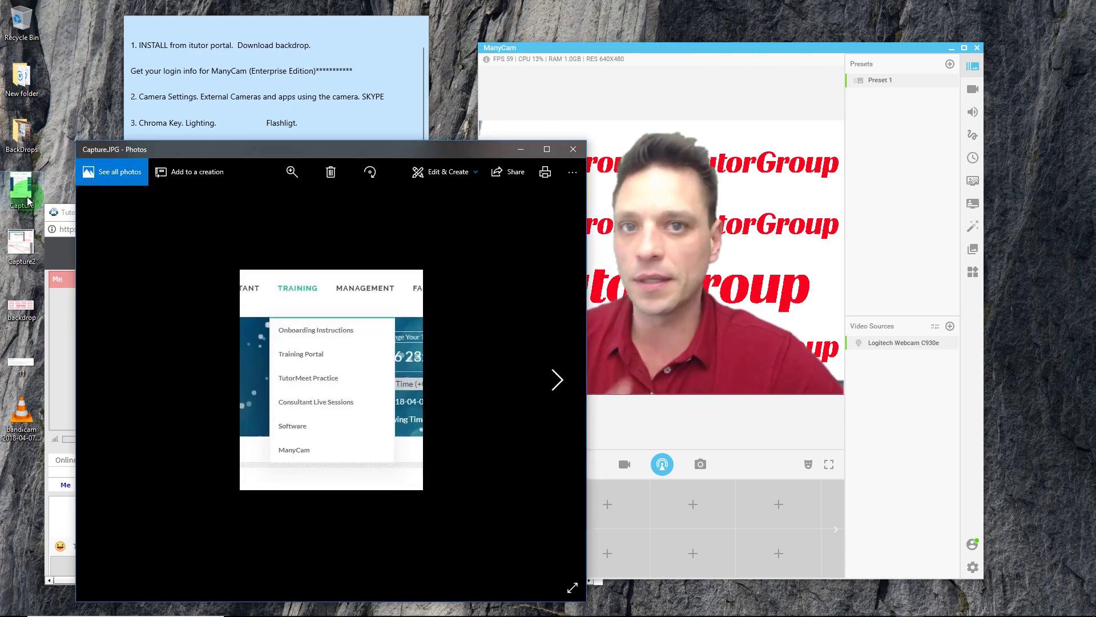
{"action": "left_click", "coordinate": [297, 443]}
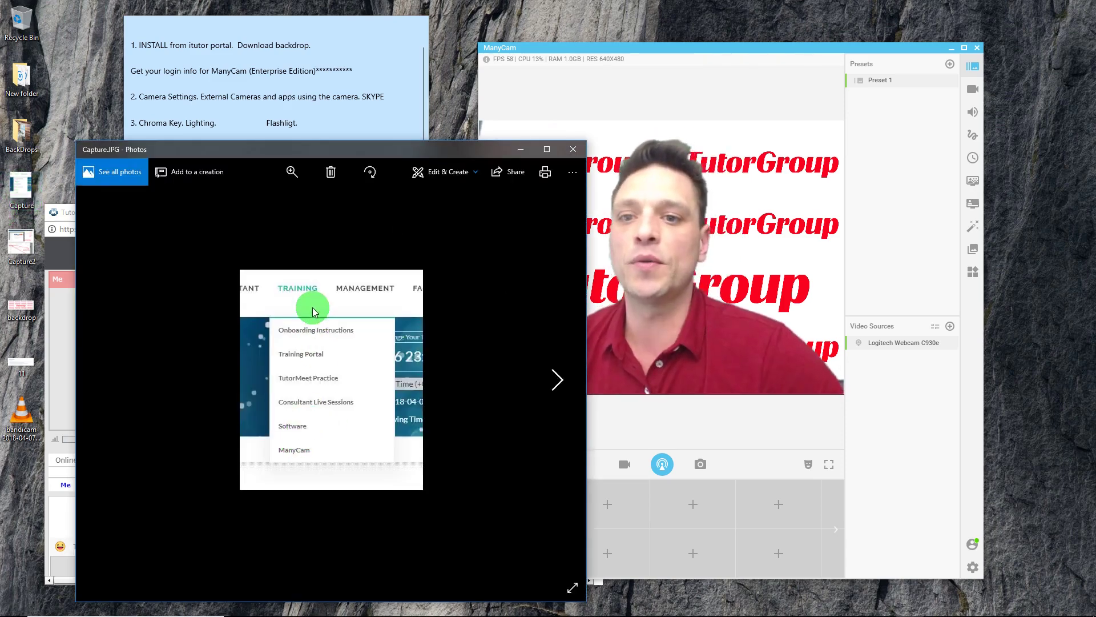
{"action": "left_click", "coordinate": [304, 292]}
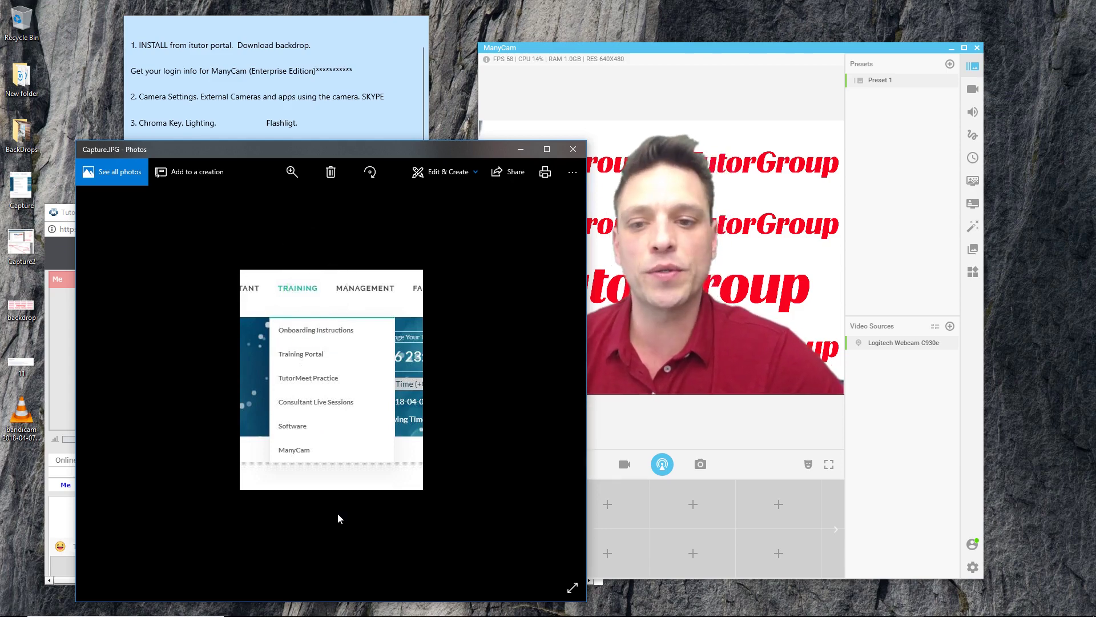
{"action": "left_click", "coordinate": [292, 293]}
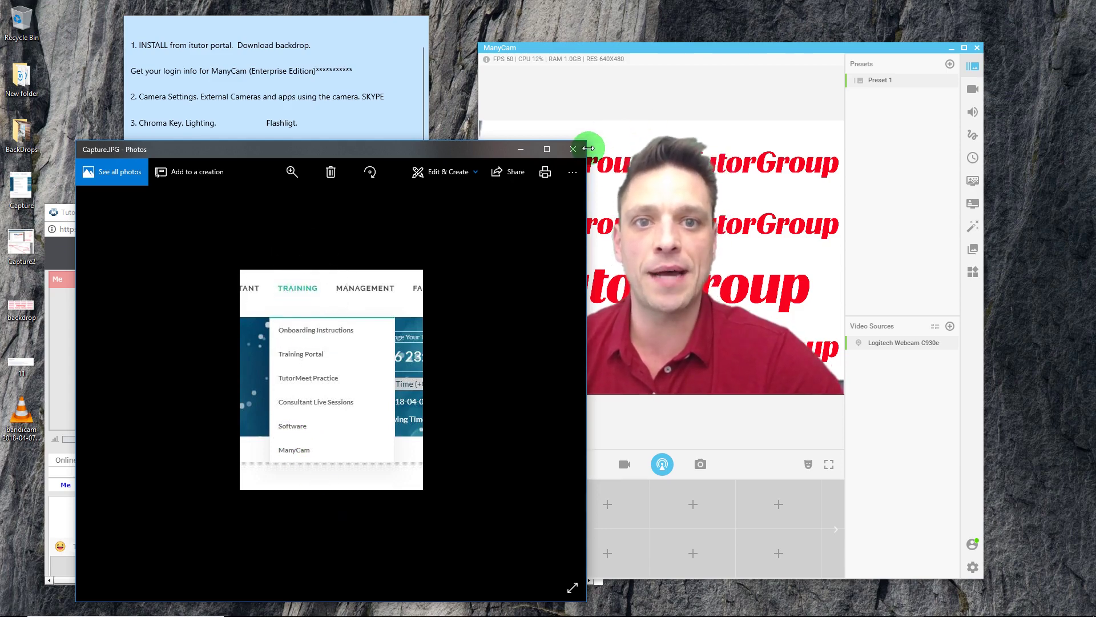
{"action": "left_click", "coordinate": [573, 150]}
- View the Getting Started download instructions in 11.JPG and the backdrop.jpg image, and close both
{"action": "left_click", "coordinate": [16, 308]}
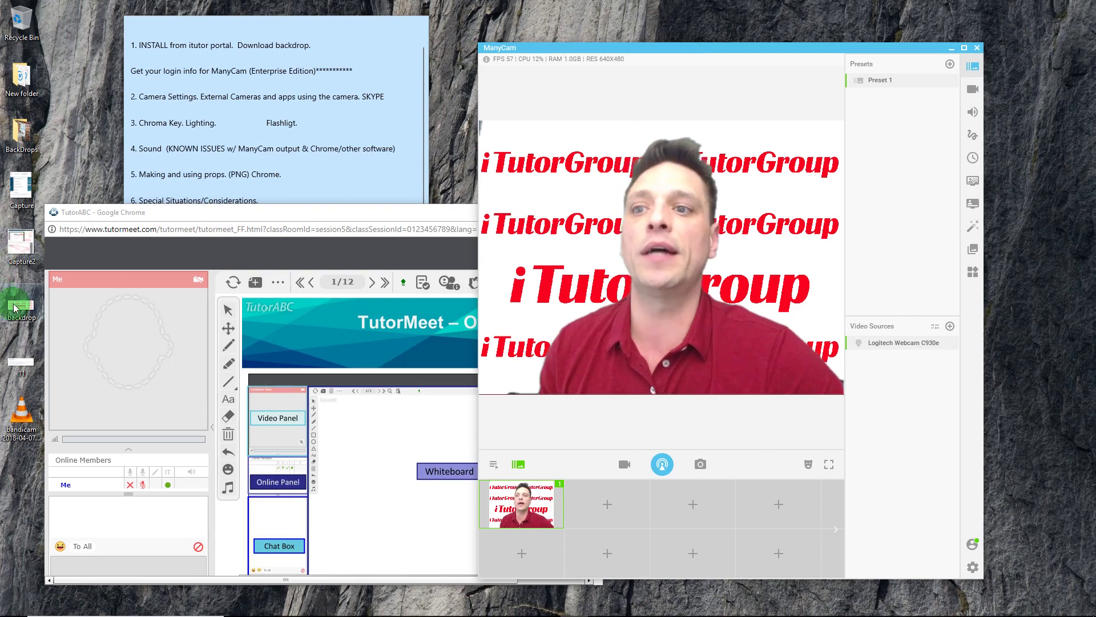
{"action": "double_click", "coordinate": [19, 368]}
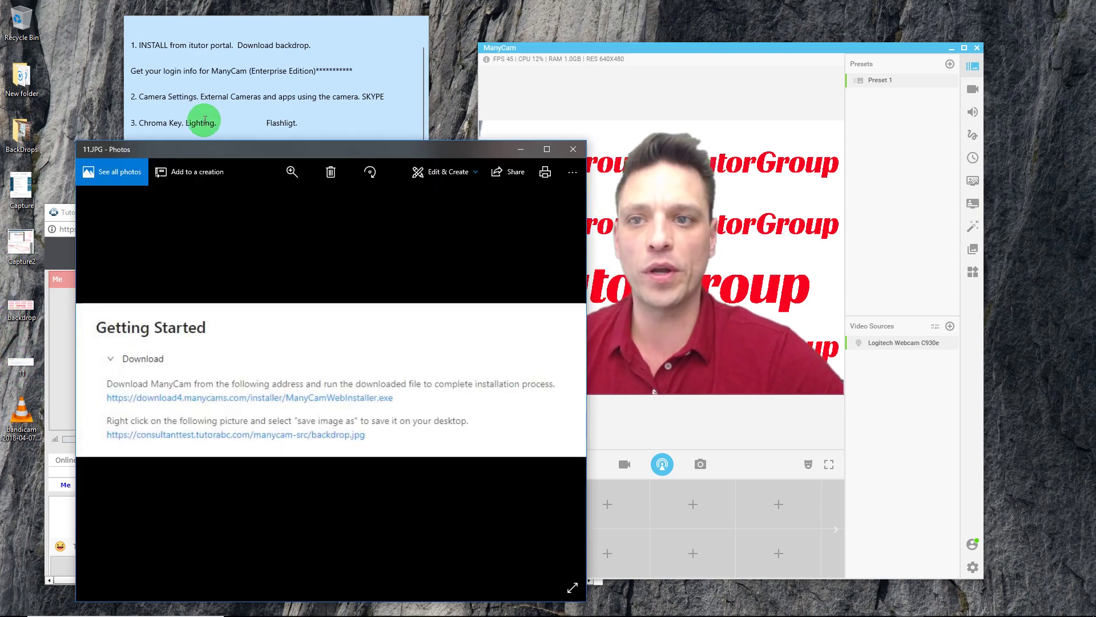
{"action": "left_click_drag", "start_coordinate": [207, 152], "coordinate": [454, 88]}
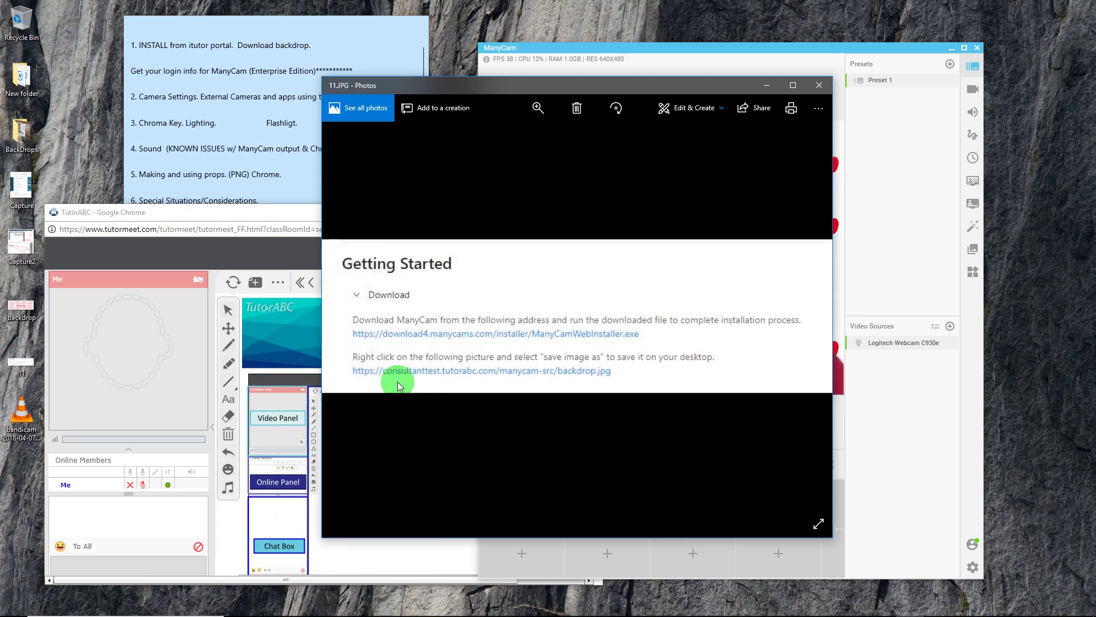
{"action": "double_click", "coordinate": [23, 308]}
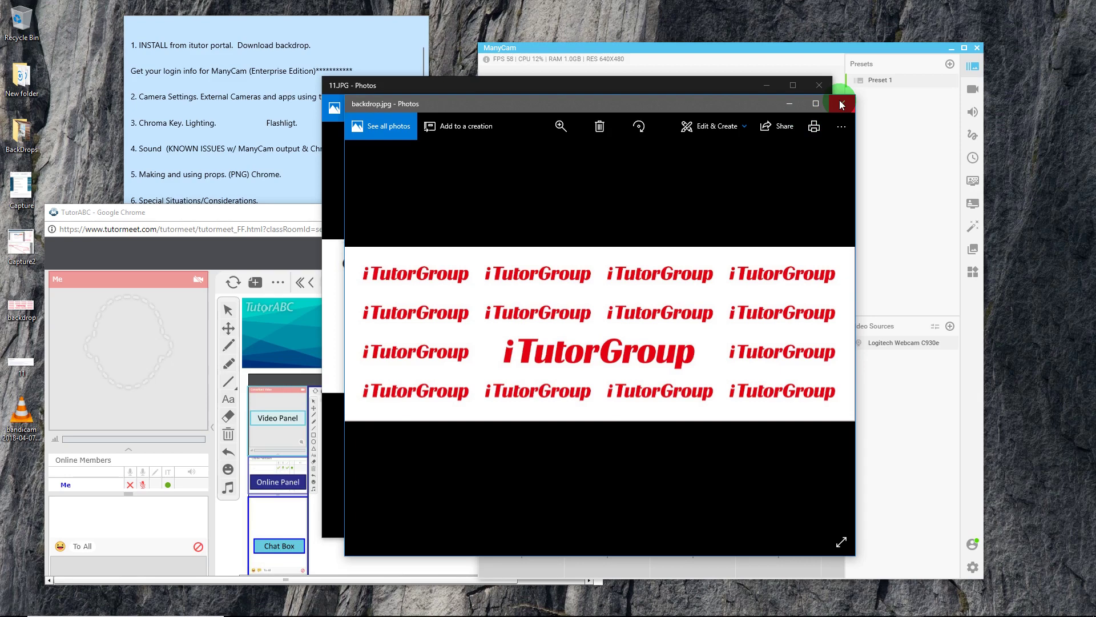
{"action": "left_click", "coordinate": [842, 104]}
{"action": "left_click", "coordinate": [820, 86]}
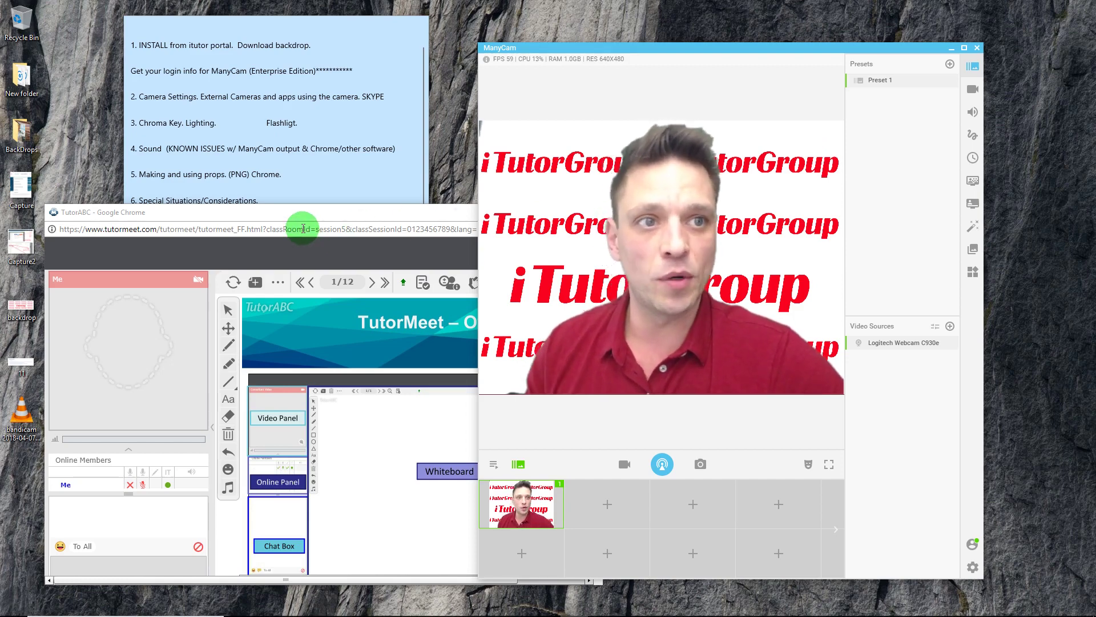
- Add the Logitech Webcam C930e as a new video preset in the empty slot below Preset 1
{"action": "left_click", "coordinate": [978, 67]}
{"action": "left_click", "coordinate": [977, 66]}
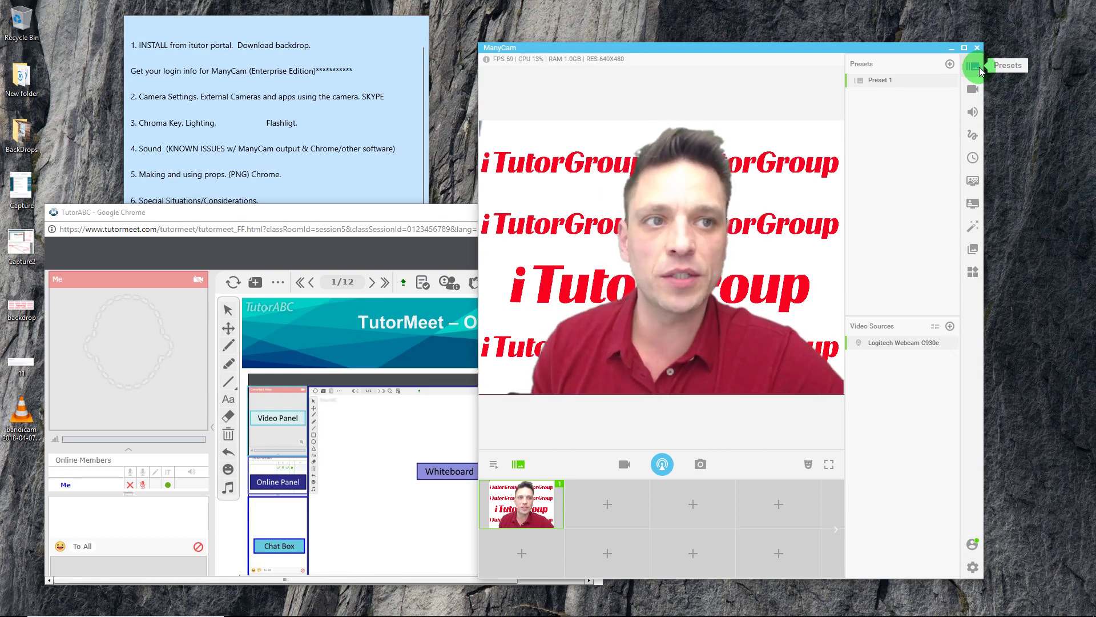
{"action": "left_click", "coordinate": [533, 547]}
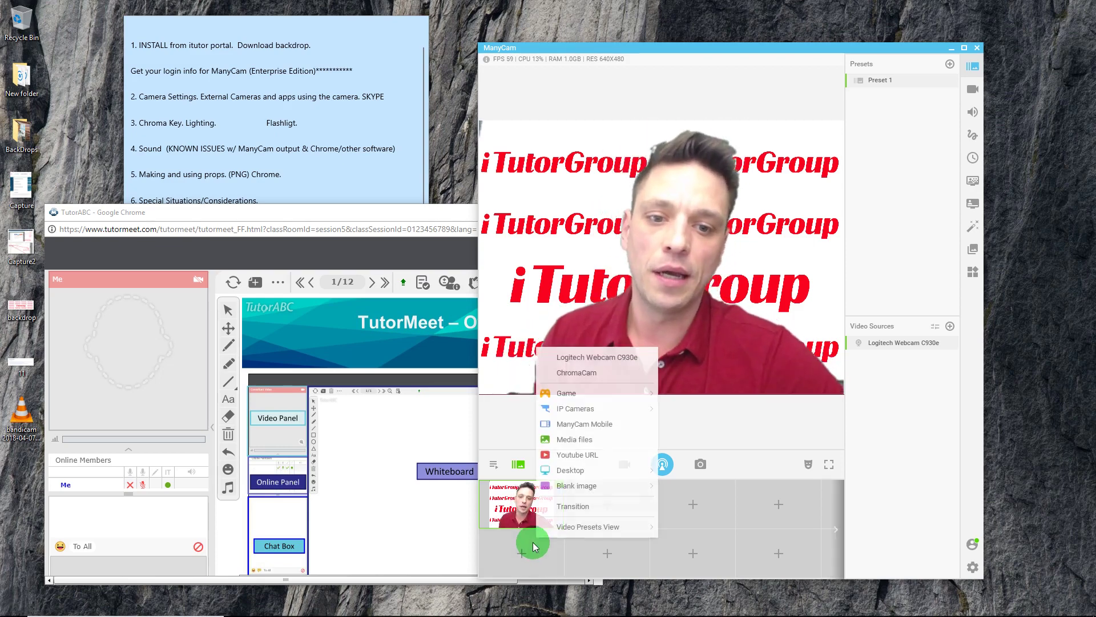
{"action": "left_click", "coordinate": [597, 359]}
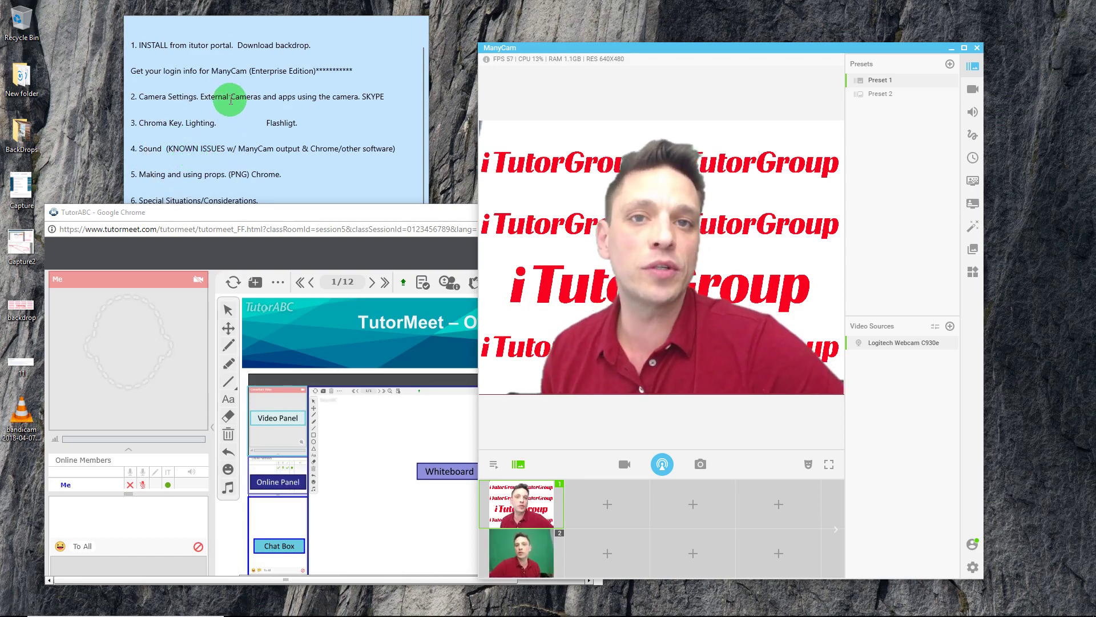
- Switch to the Logitech webcam control app to examine its image and anti-flicker options, and close it
{"action": "mouse_move", "coordinate": [631, 612]}
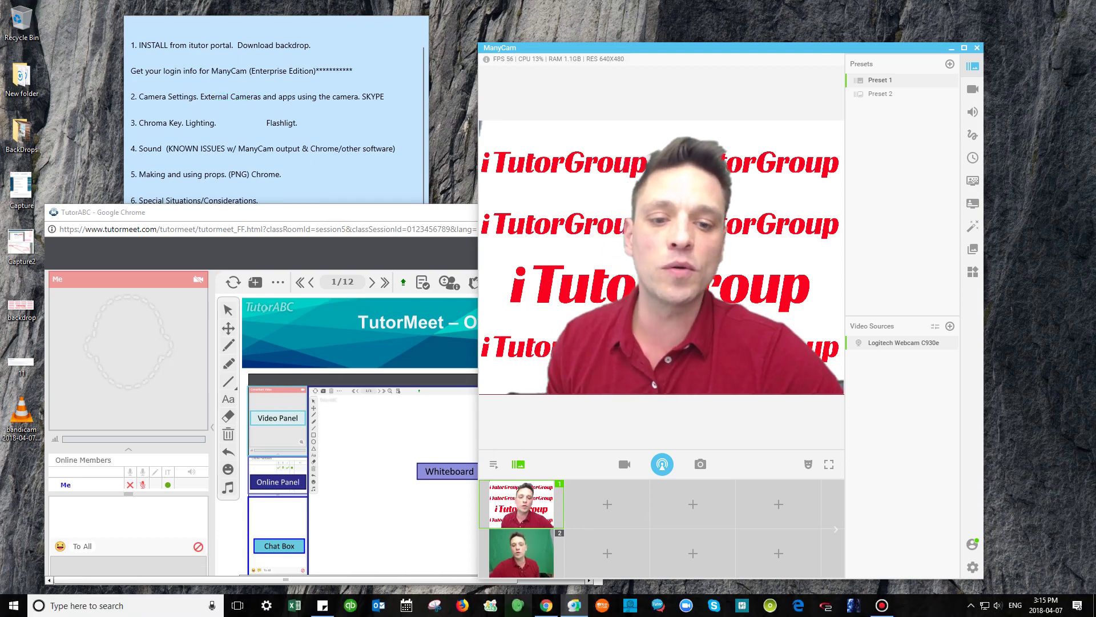
{"action": "left_click", "coordinate": [630, 606]}
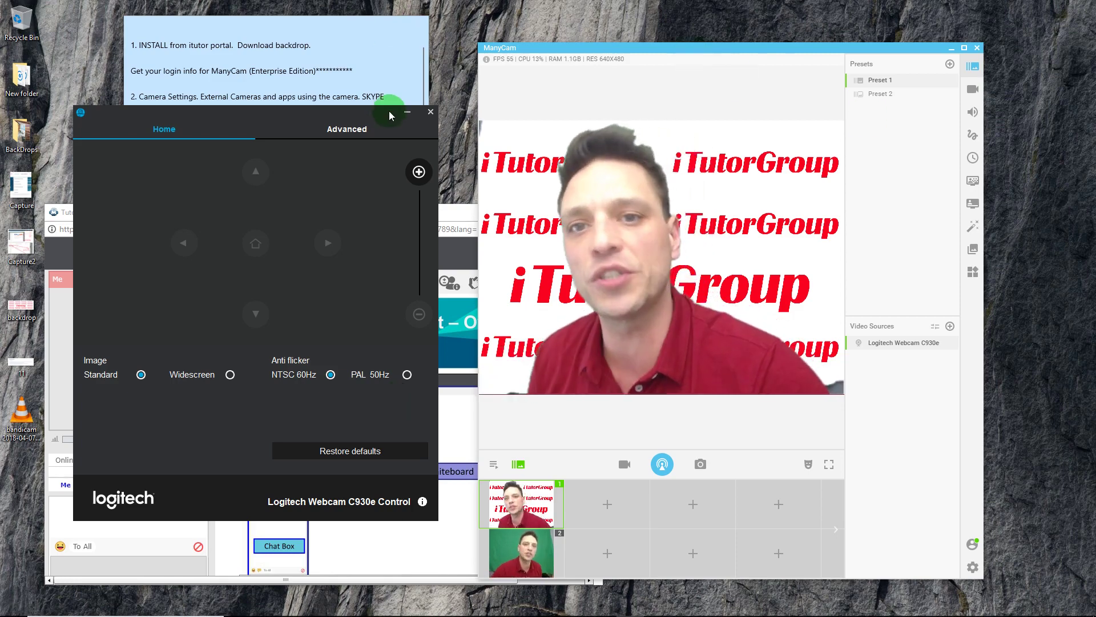
{"action": "left_click", "coordinate": [430, 112]}
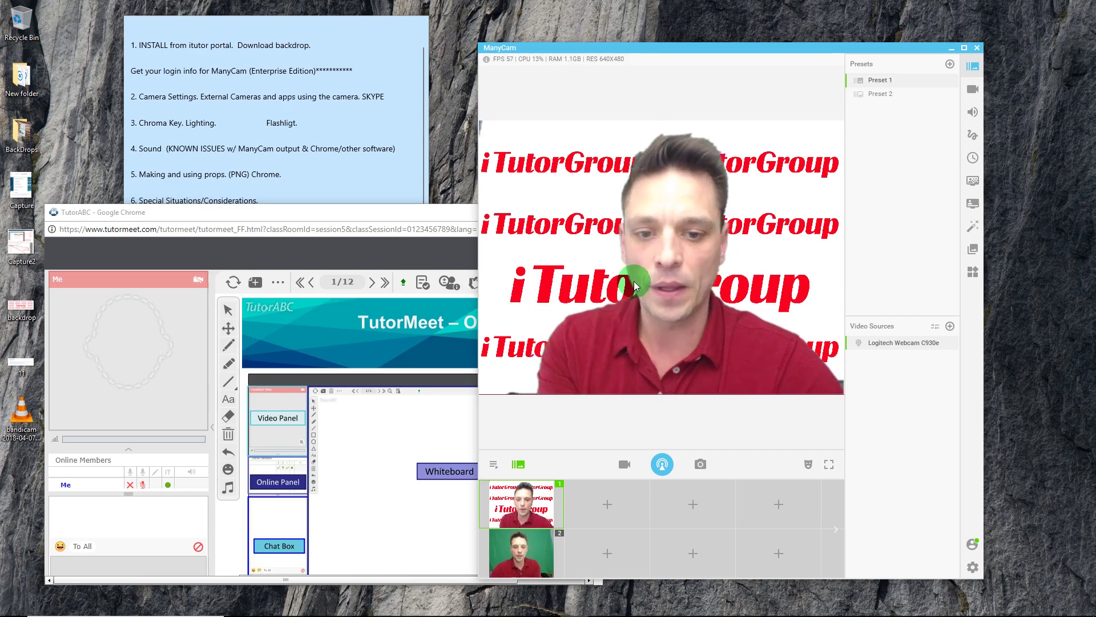
- Make Preset 2 the live preset and open its video resolution settings
{"action": "left_click", "coordinate": [529, 544]}
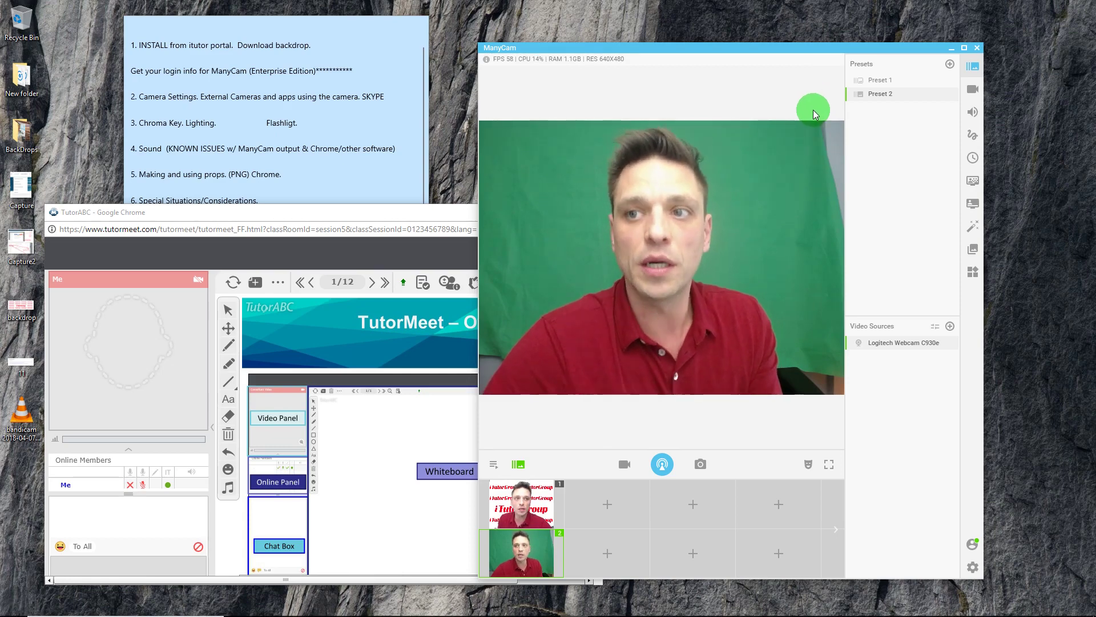
{"action": "left_click", "coordinate": [972, 92]}
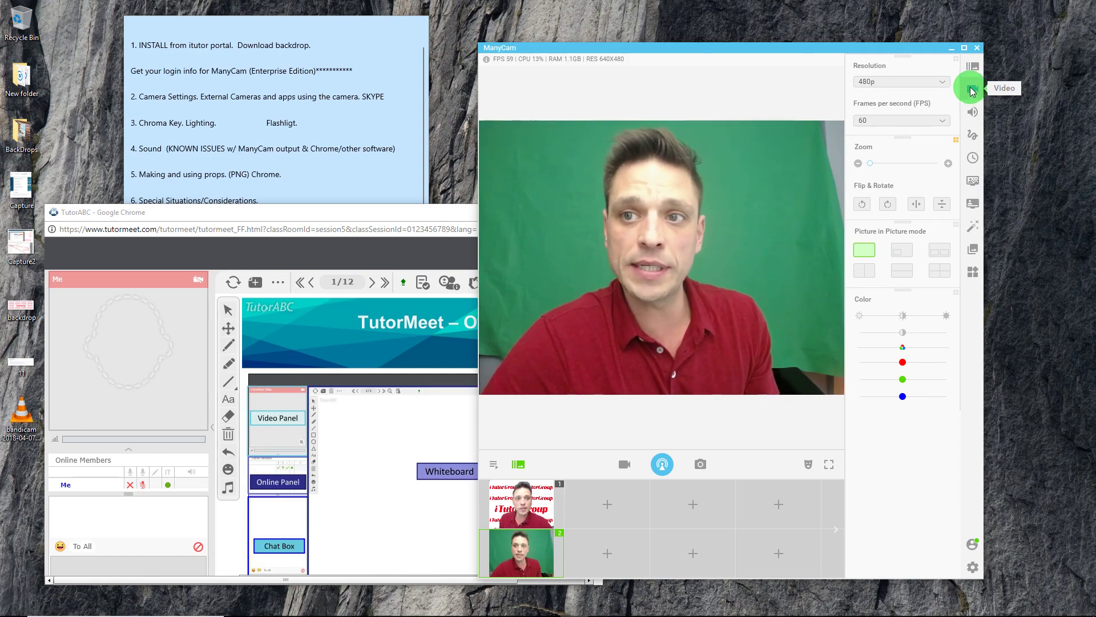
{"action": "left_click", "coordinate": [872, 86]}
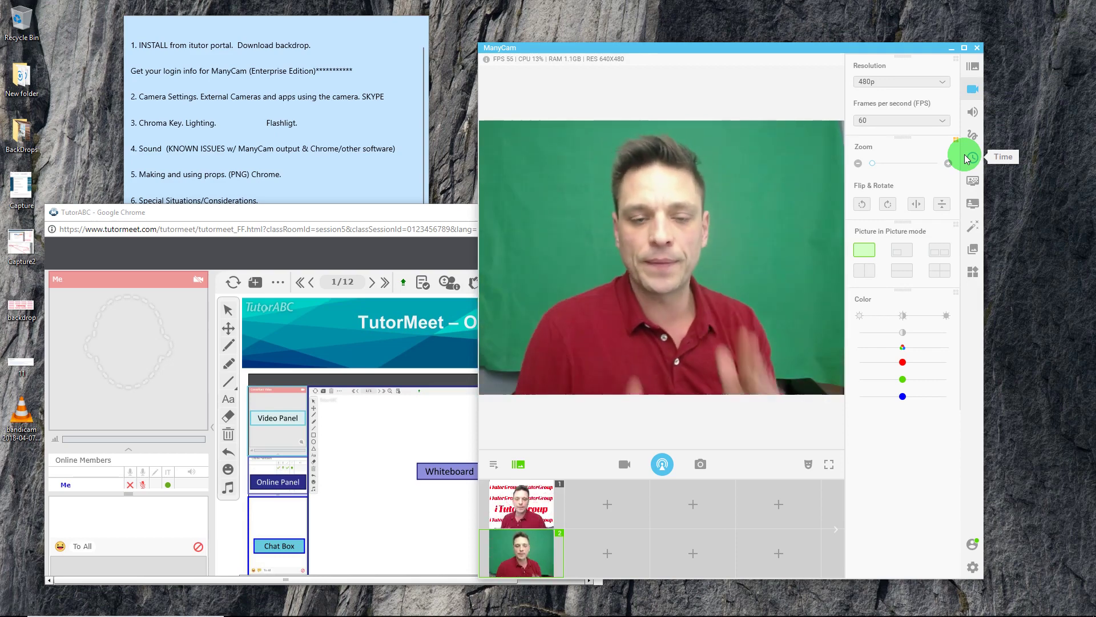
- Turn the TutorMeet camera on to check its video feed, turn it off again, and return to ManyCam
{"action": "left_click", "coordinate": [199, 281]}
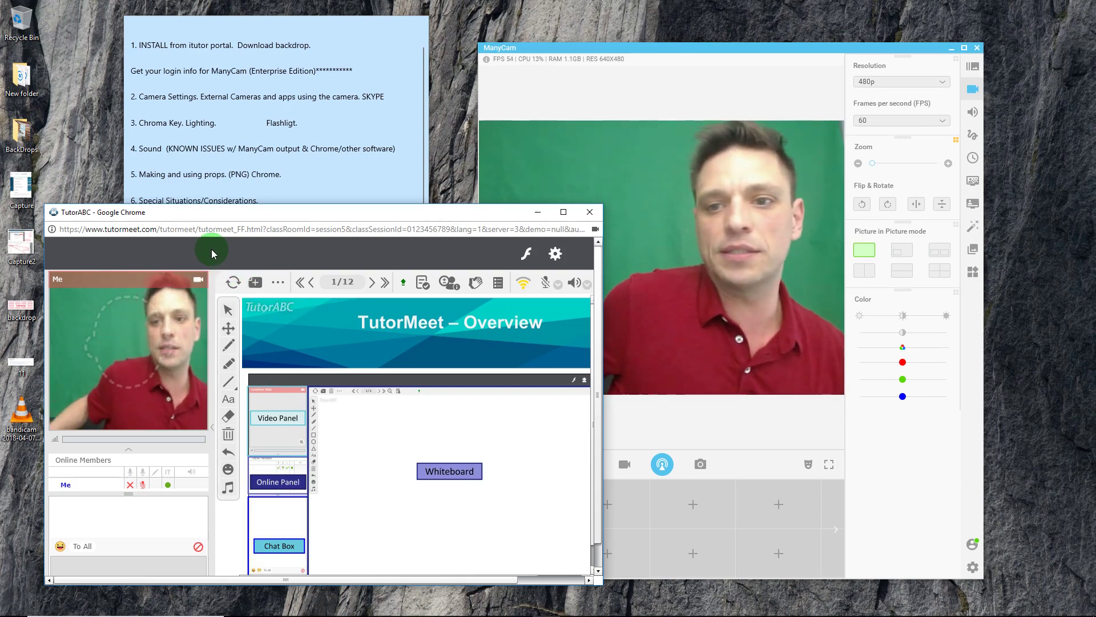
{"action": "left_click", "coordinate": [198, 278]}
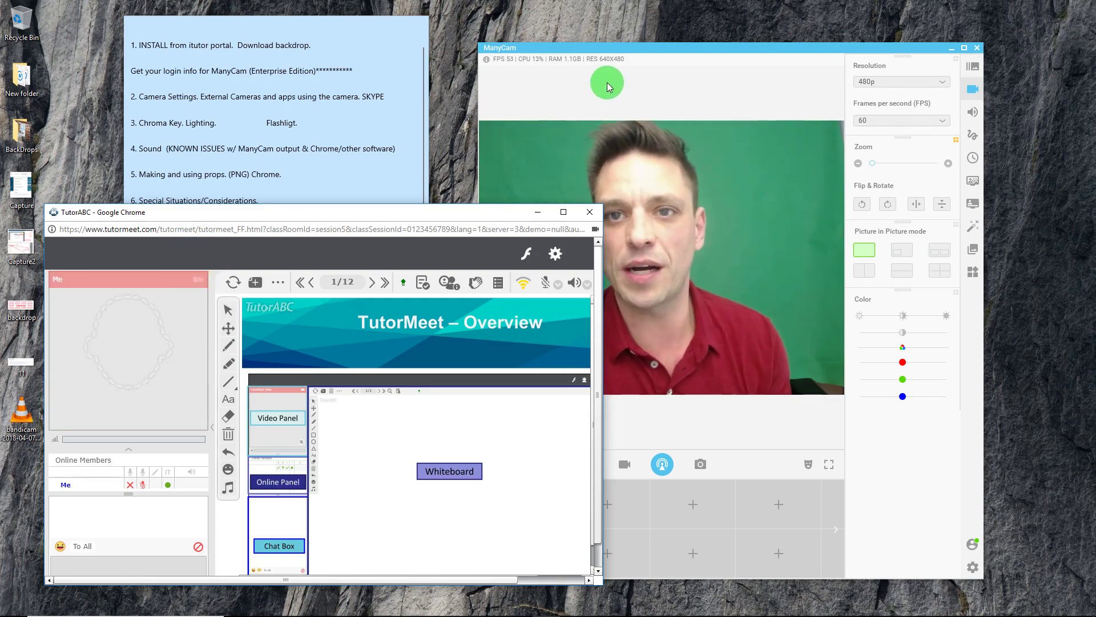
{"action": "left_click", "coordinate": [704, 50]}
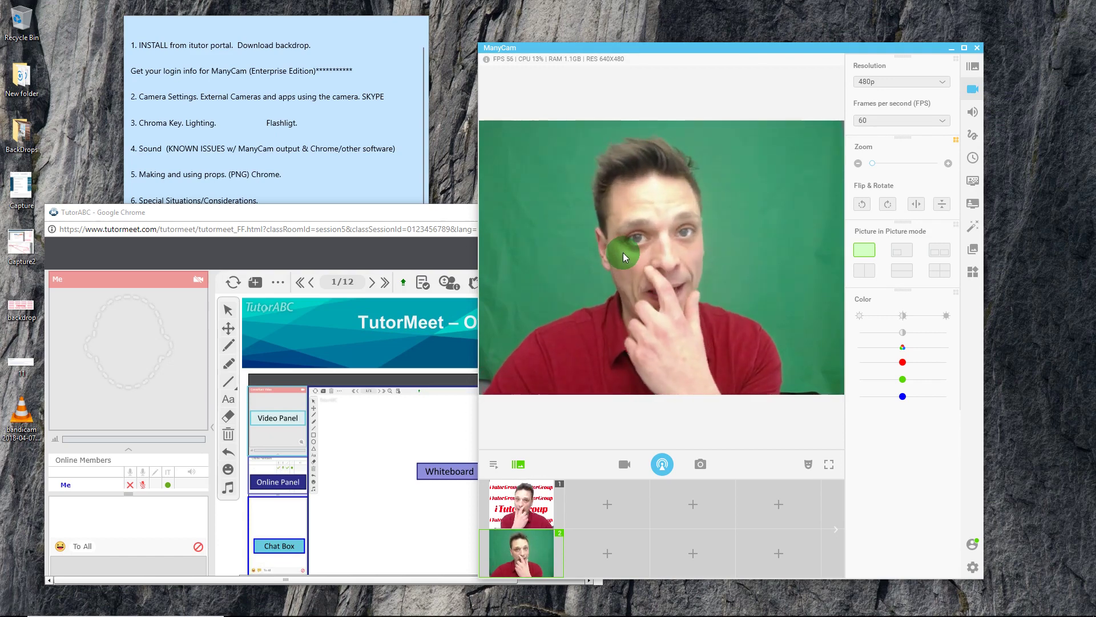
- Adjust the camera zoom of Preset 2 in and out until the green screen fills the frame
{"action": "left_click", "coordinate": [947, 164]}
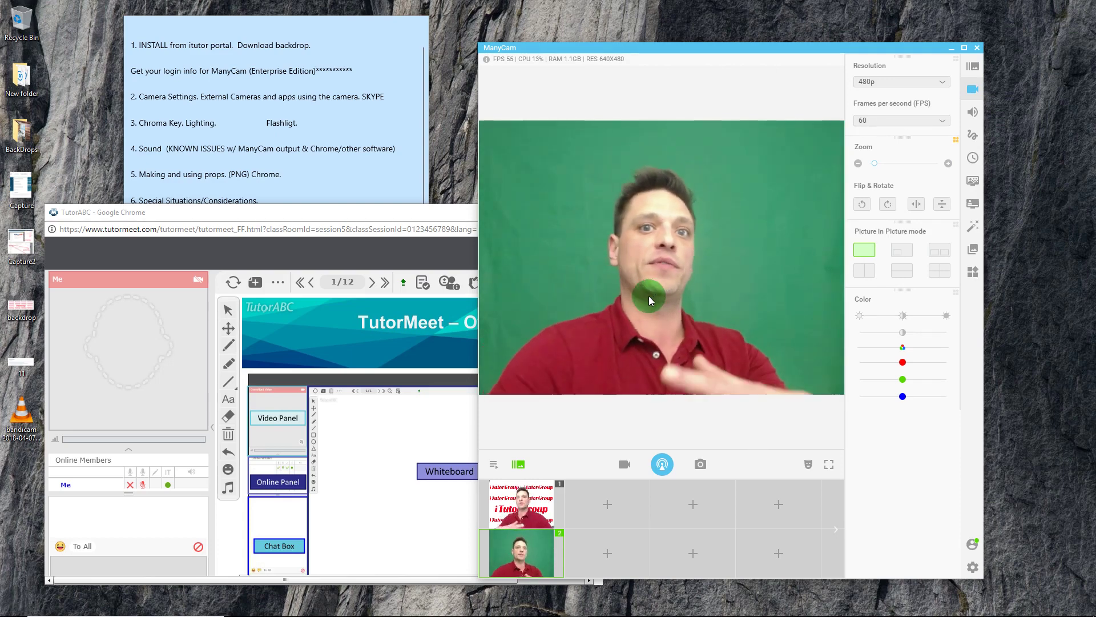
{"action": "left_click", "coordinate": [859, 164]}
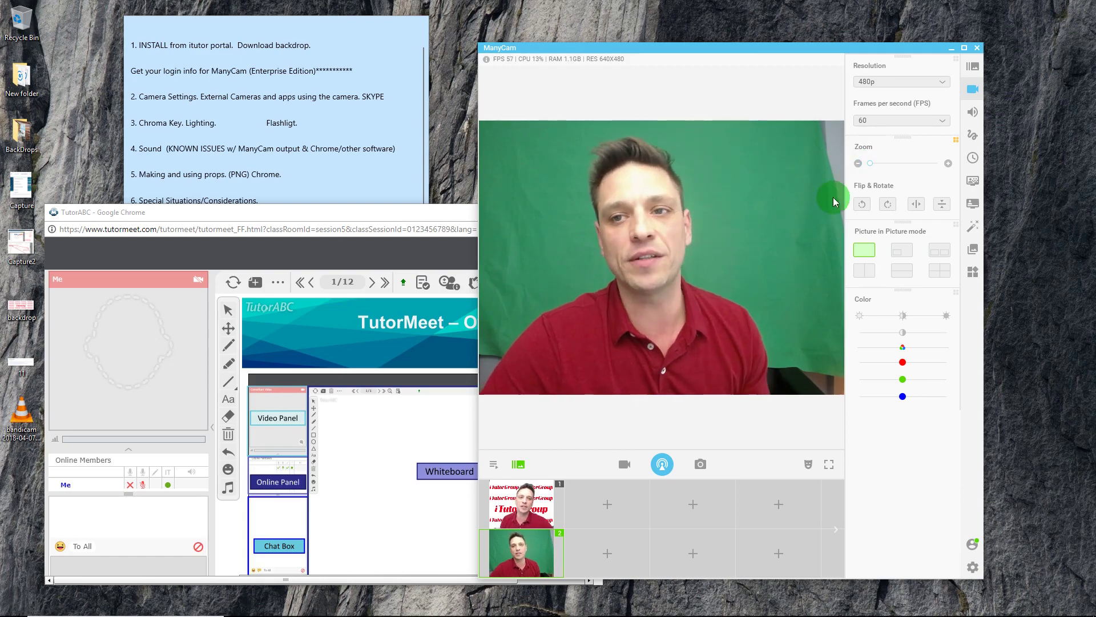
{"action": "left_click", "coordinate": [948, 163]}
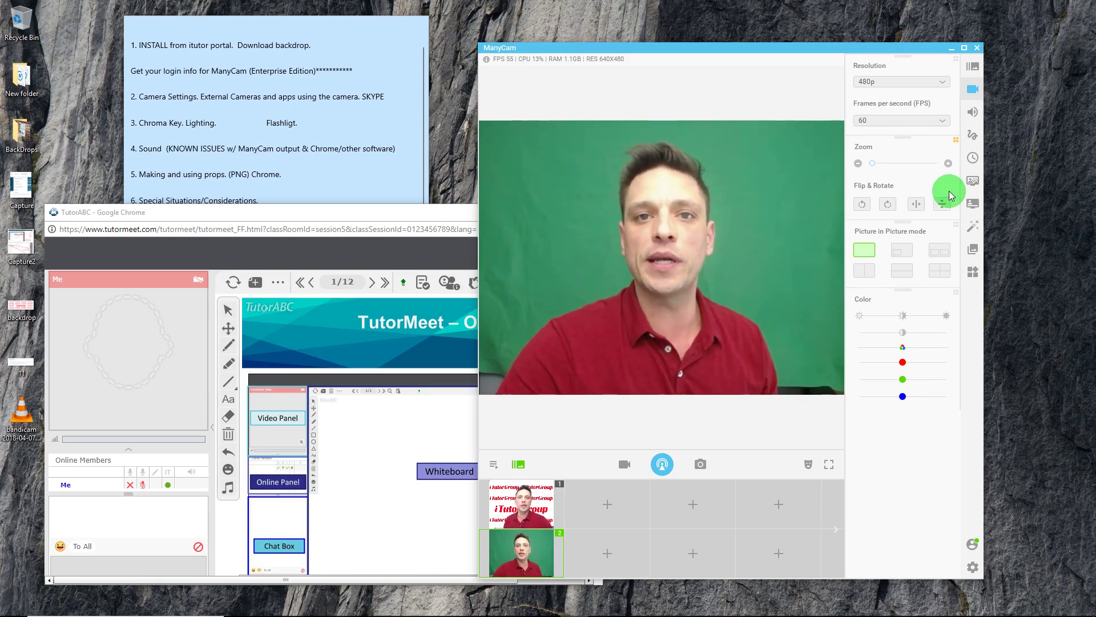
{"action": "left_click", "coordinate": [917, 204]}
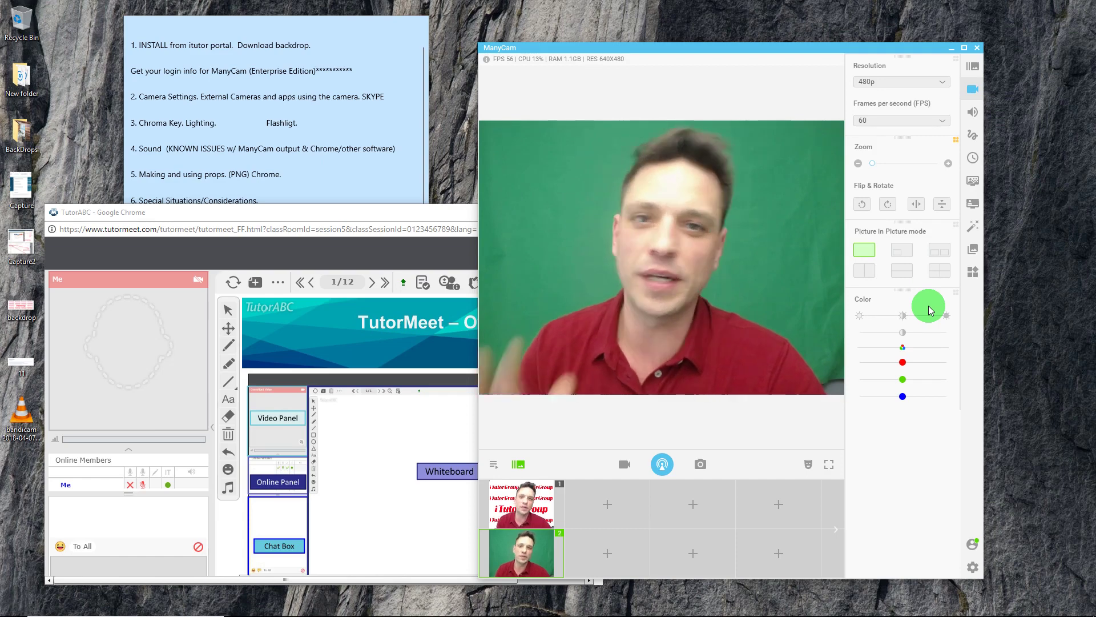
{"action": "left_click", "coordinate": [903, 323]}
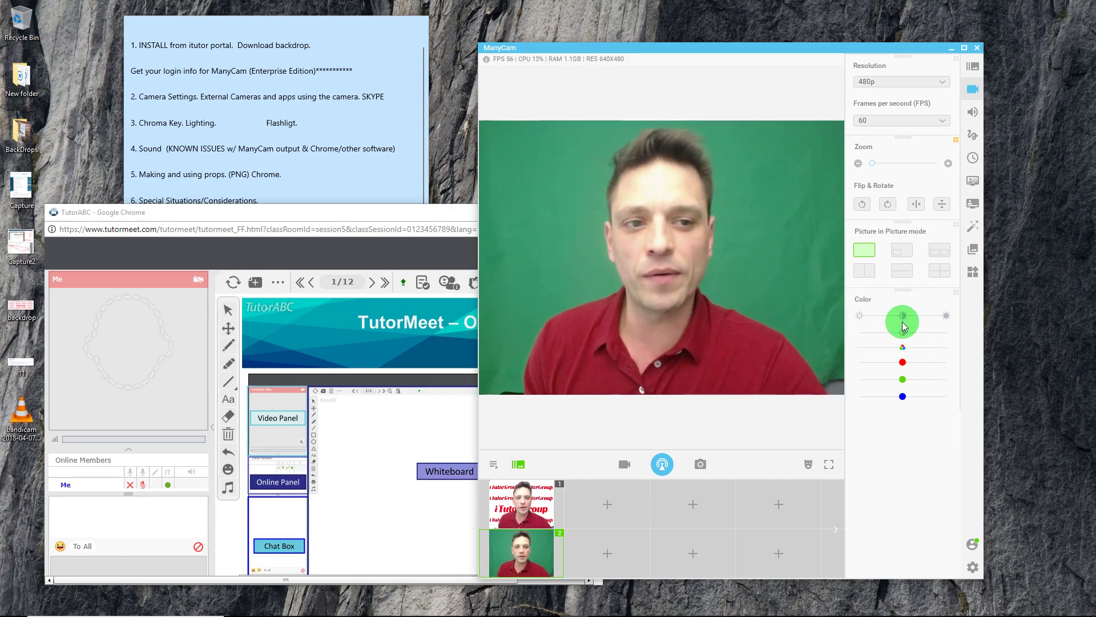
{"action": "left_click", "coordinate": [904, 340]}
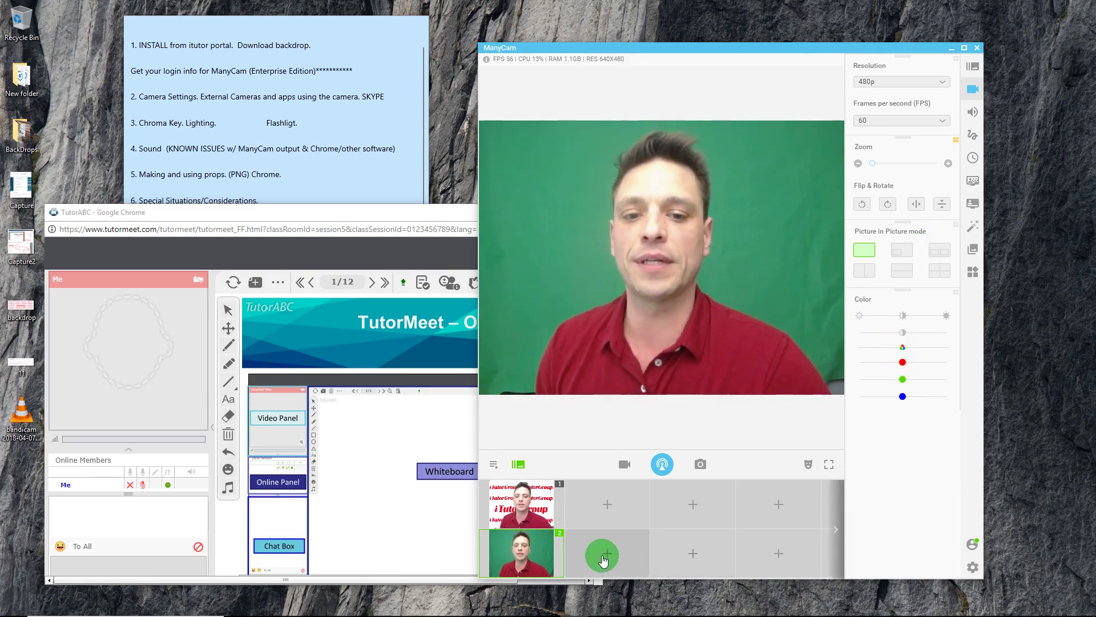
{"action": "left_click", "coordinate": [608, 505]}
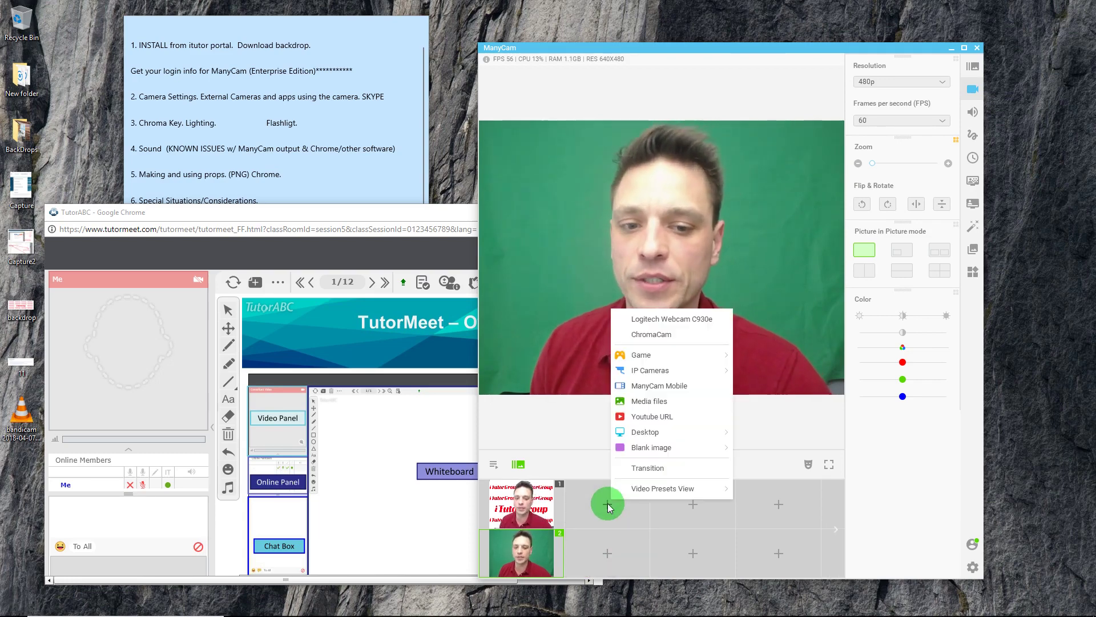
{"action": "left_click", "coordinate": [580, 435]}
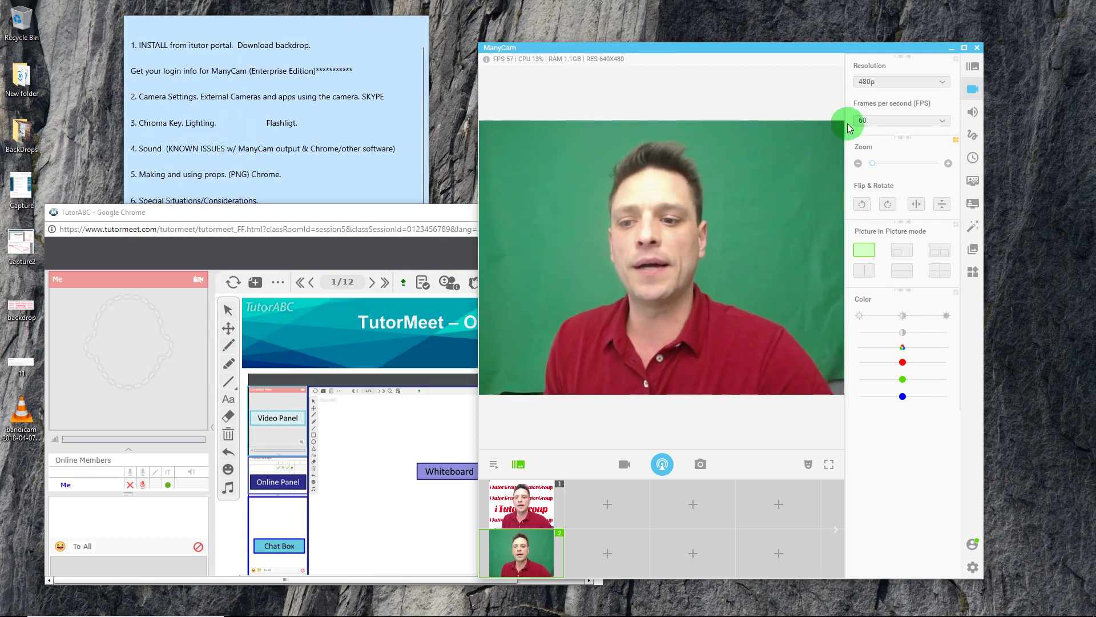
- Open the Chroma Key settings for Preset 2
{"action": "left_click", "coordinate": [978, 181]}
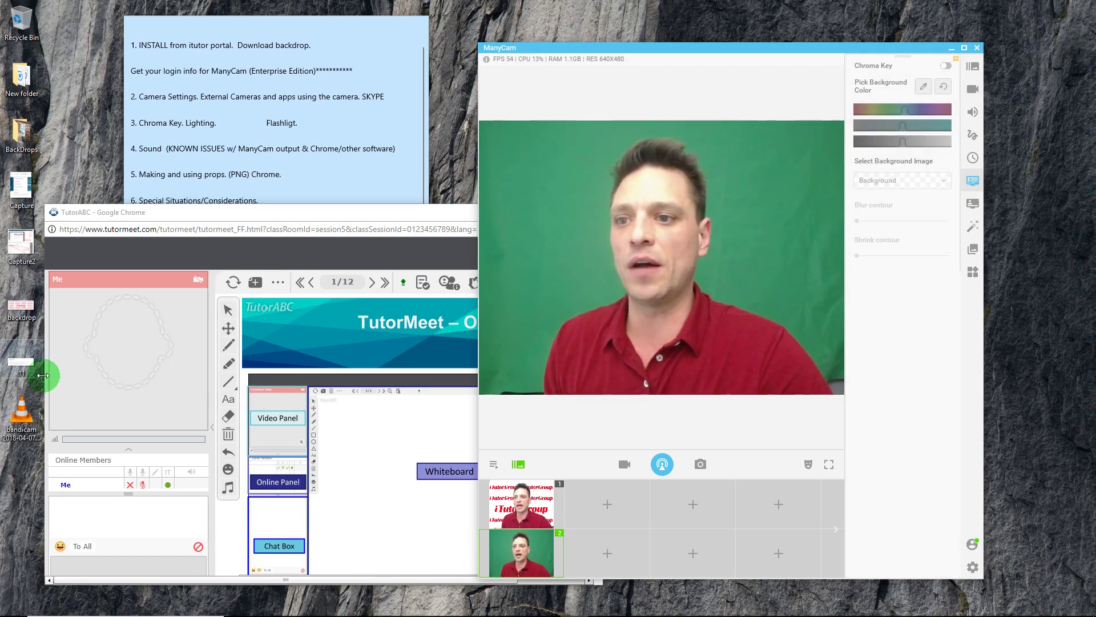
- Reopen 11.JPG to review the instructions for saving the backdrop image, close it, and locate the backdrop file on the desktop
{"action": "double_click", "coordinate": [26, 366]}
{"action": "left_click", "coordinate": [430, 360]}
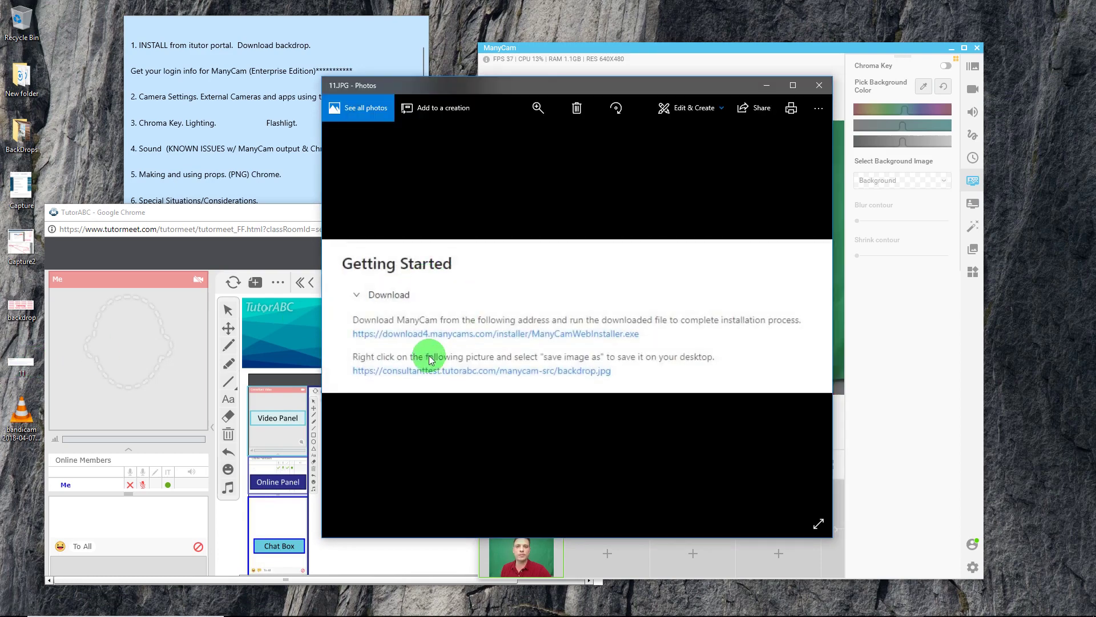
{"action": "left_click", "coordinate": [817, 86]}
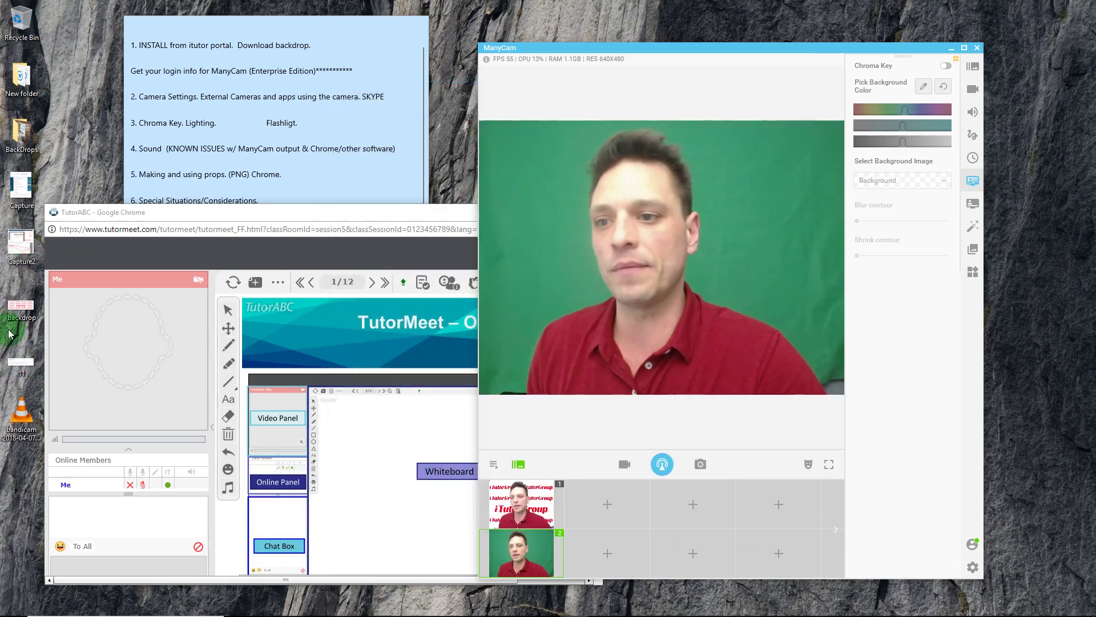
{"action": "left_click_drag", "start_coordinate": [8, 215], "coordinate": [15, 308]}
- Turn on Chroma Key for Preset 2 and sample several green areas of the backdrop to key out the green screen
{"action": "left_click", "coordinate": [946, 67]}
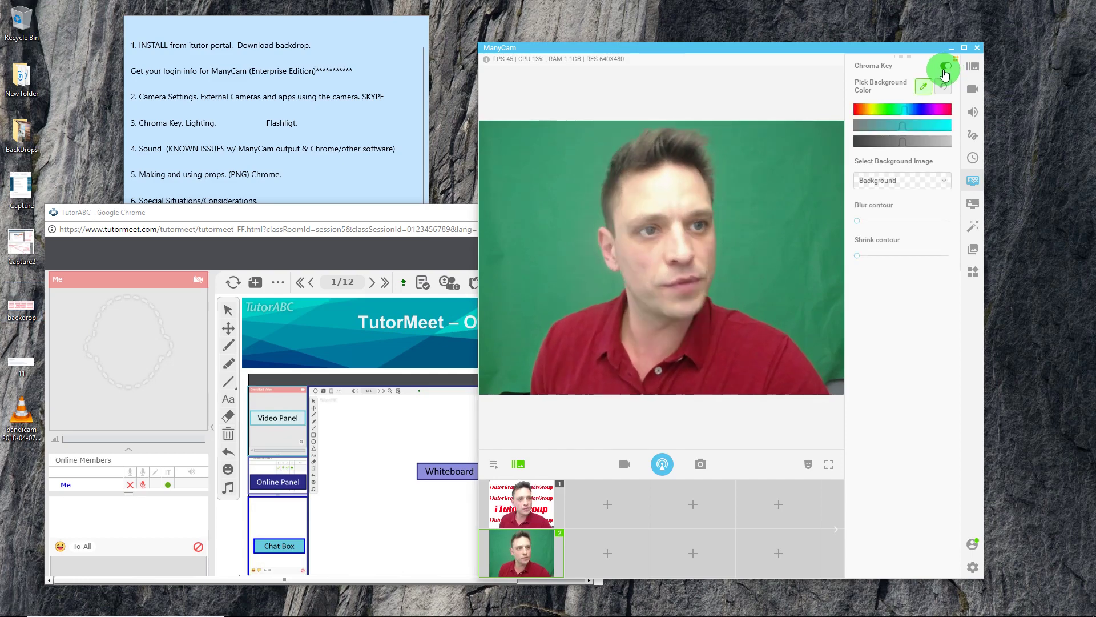
{"action": "left_click", "coordinate": [779, 164]}
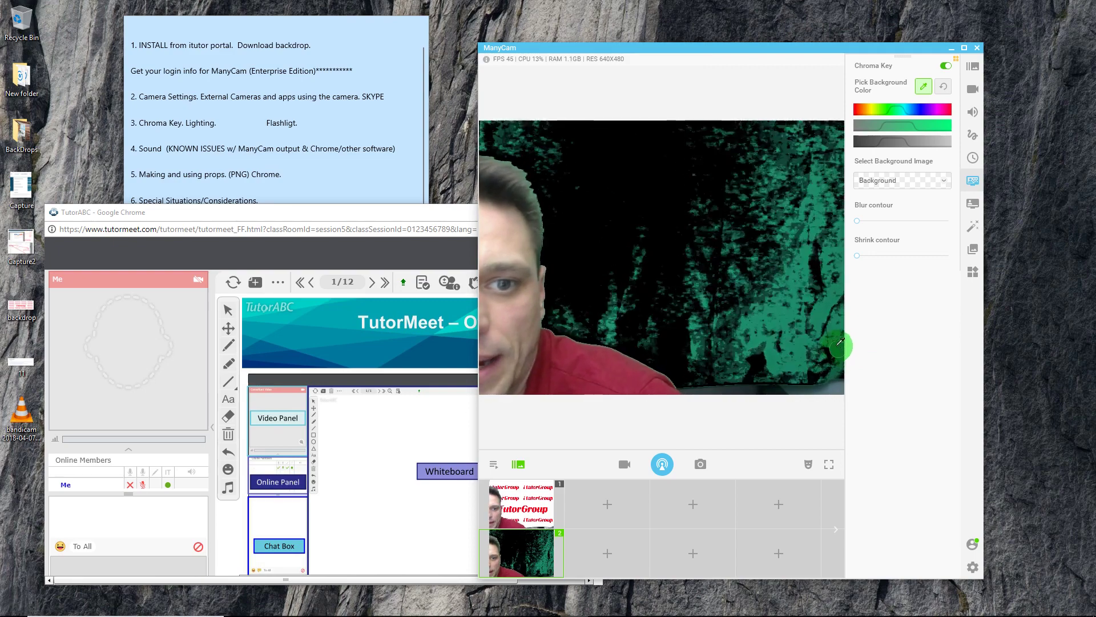
{"action": "left_click", "coordinate": [819, 311]}
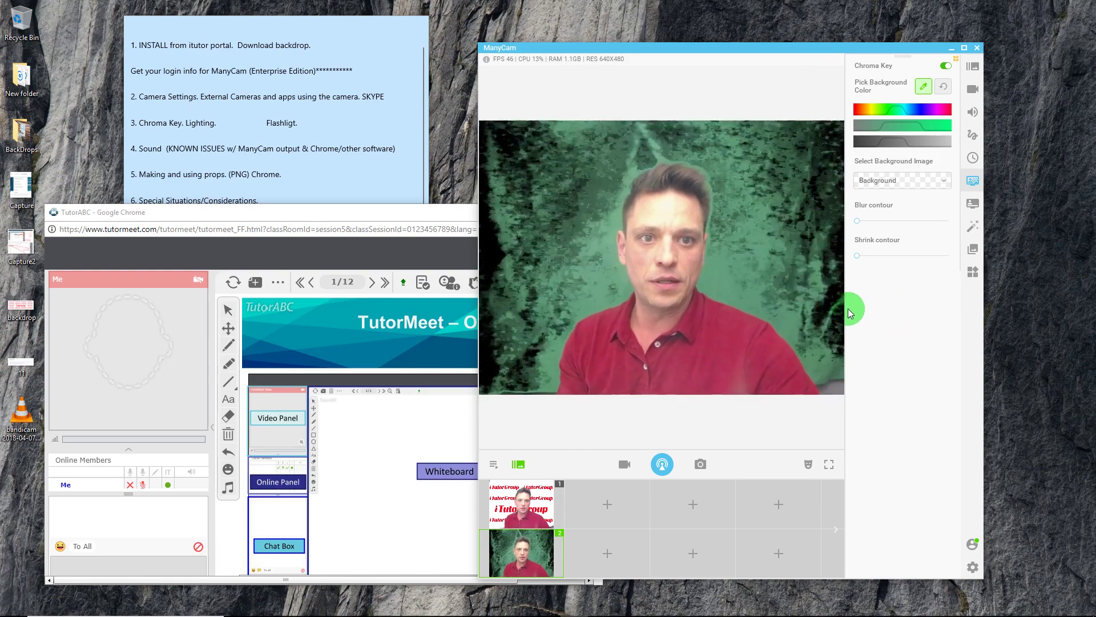
{"action": "left_click", "coordinate": [725, 279]}
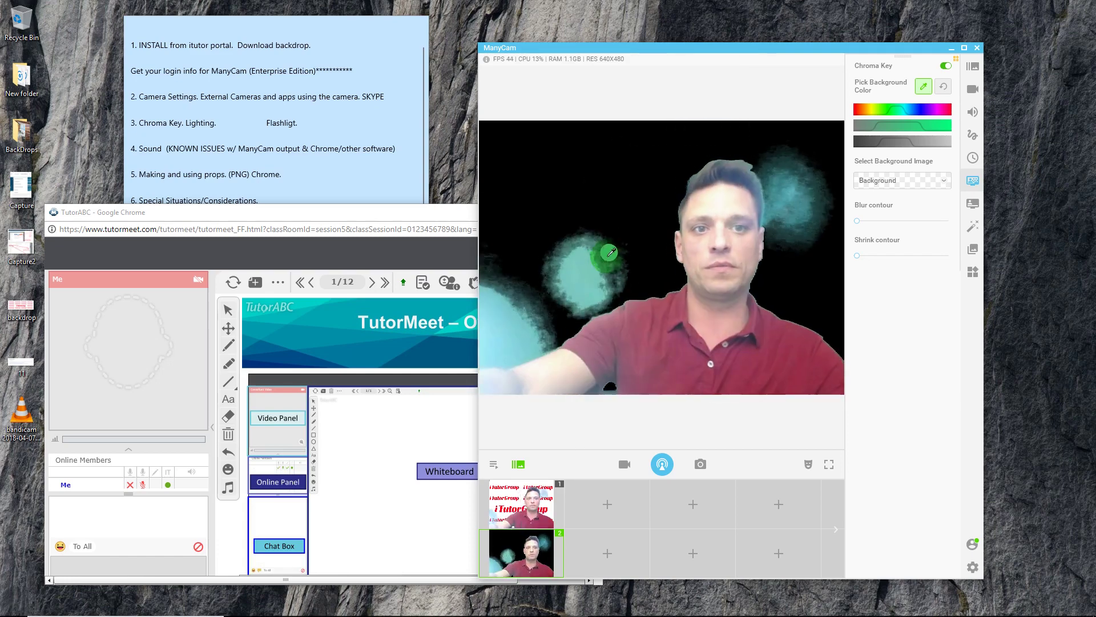
{"action": "left_click", "coordinate": [598, 252]}
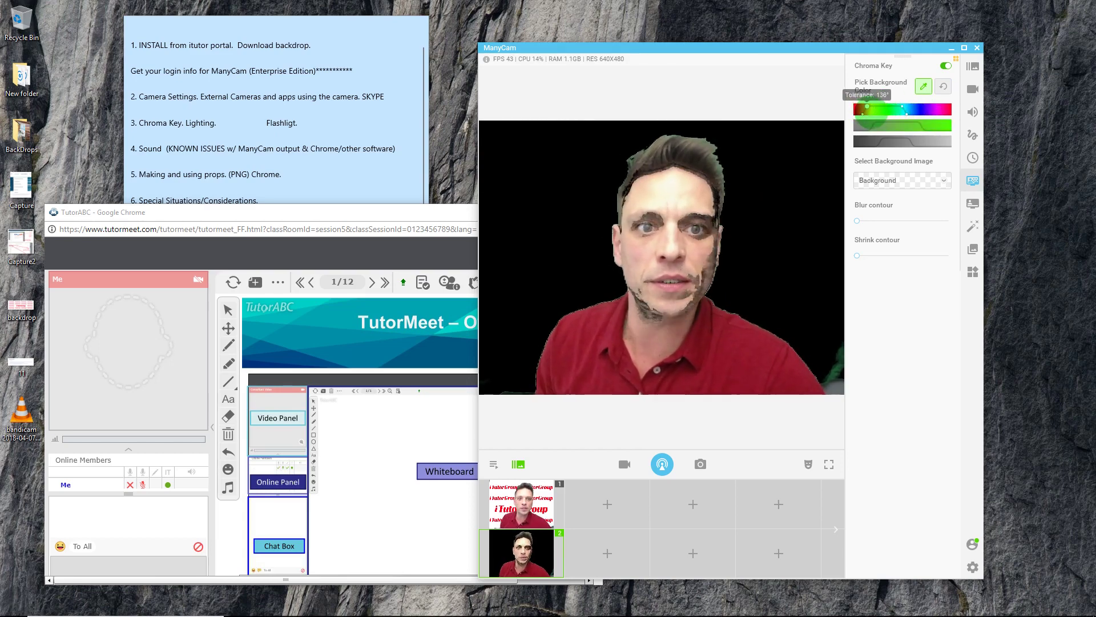
- Adjust the Chroma Key hue tolerance, widen the saturation range to 0–100%, and extend the brightness range at both ends
{"action": "left_click_drag", "start_coordinate": [884, 107], "coordinate": [893, 107]}
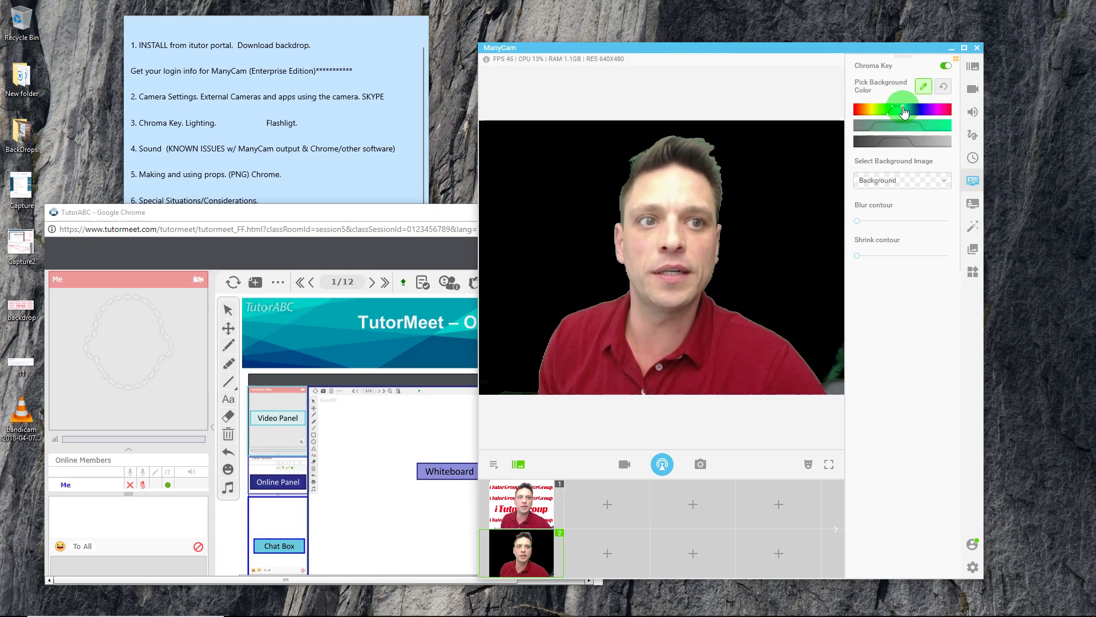
{"action": "left_click_drag", "start_coordinate": [881, 121], "coordinate": [850, 122]}
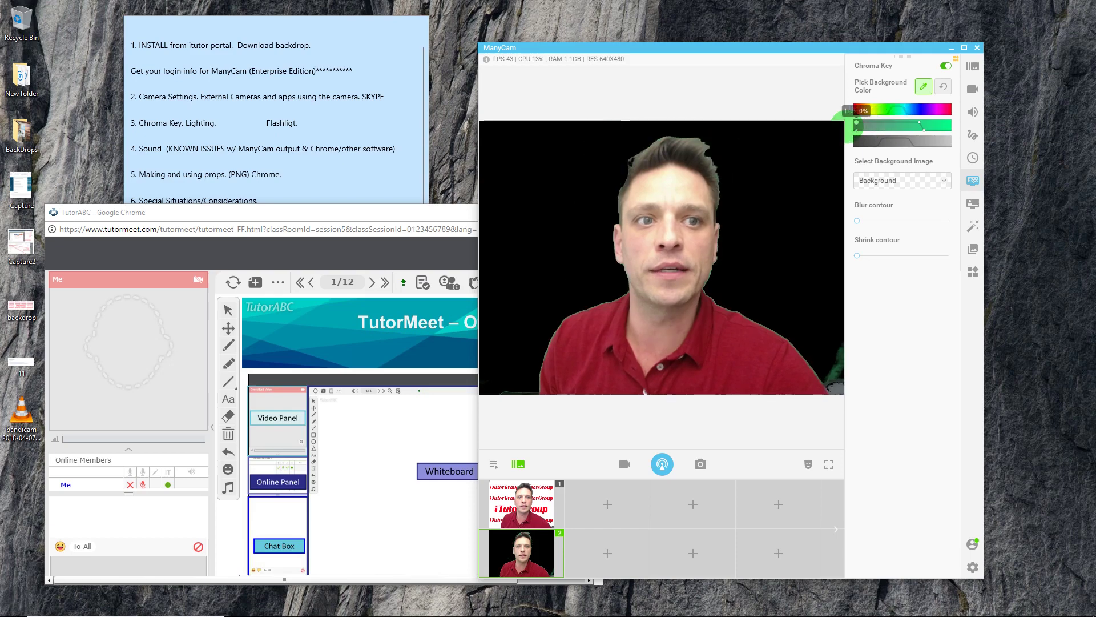
{"action": "left_click_drag", "start_coordinate": [919, 122], "coordinate": [965, 122]}
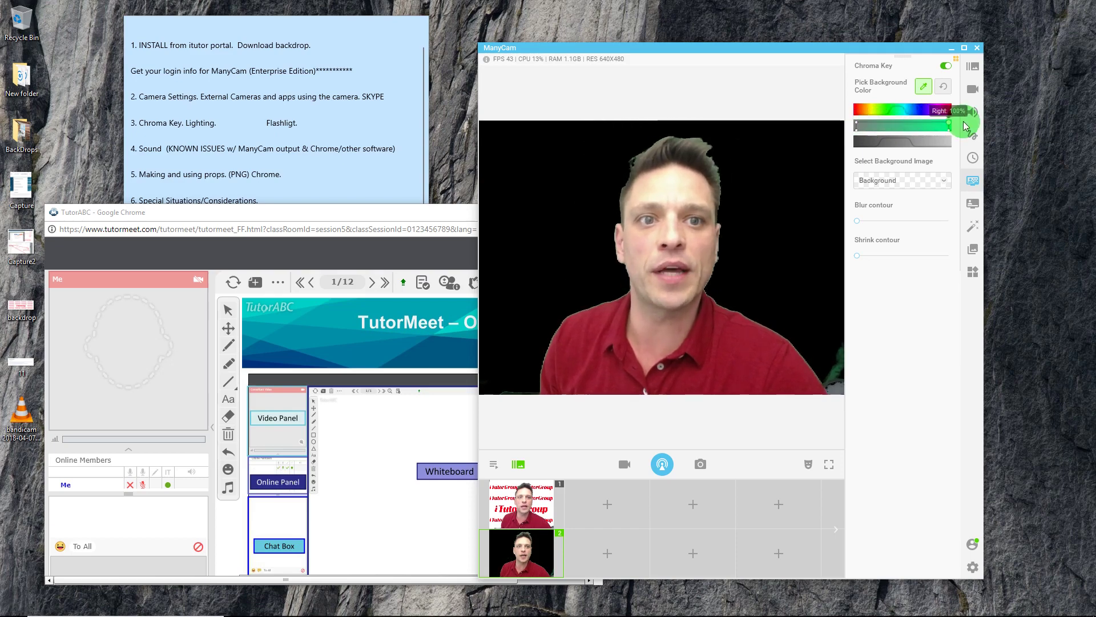
{"action": "left_click", "coordinate": [882, 142]}
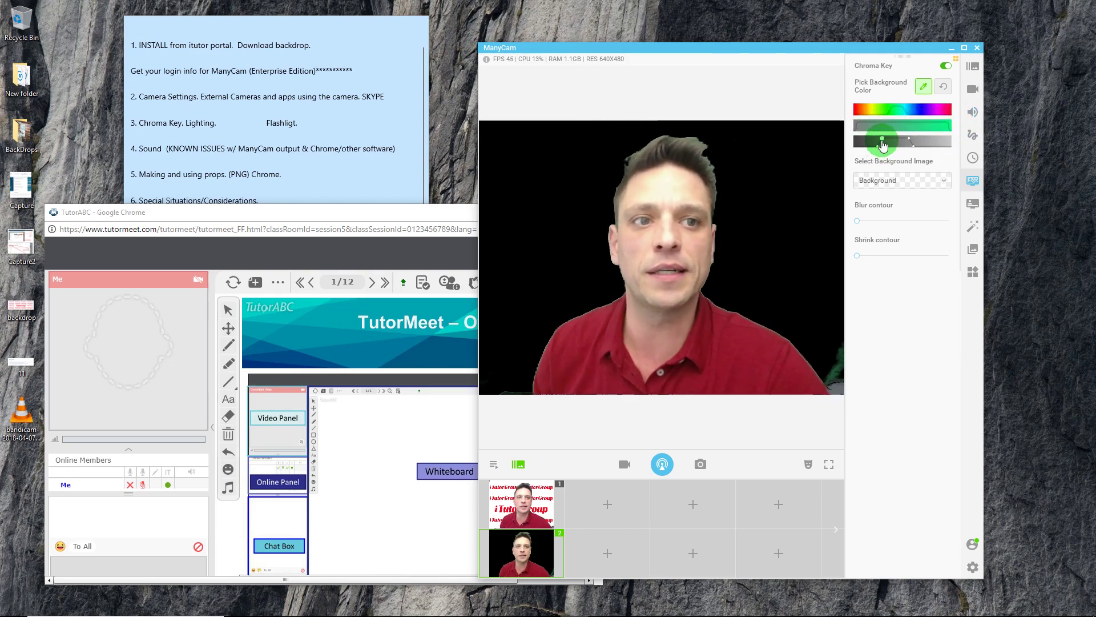
{"action": "left_click_drag", "start_coordinate": [883, 142], "coordinate": [858, 141]}
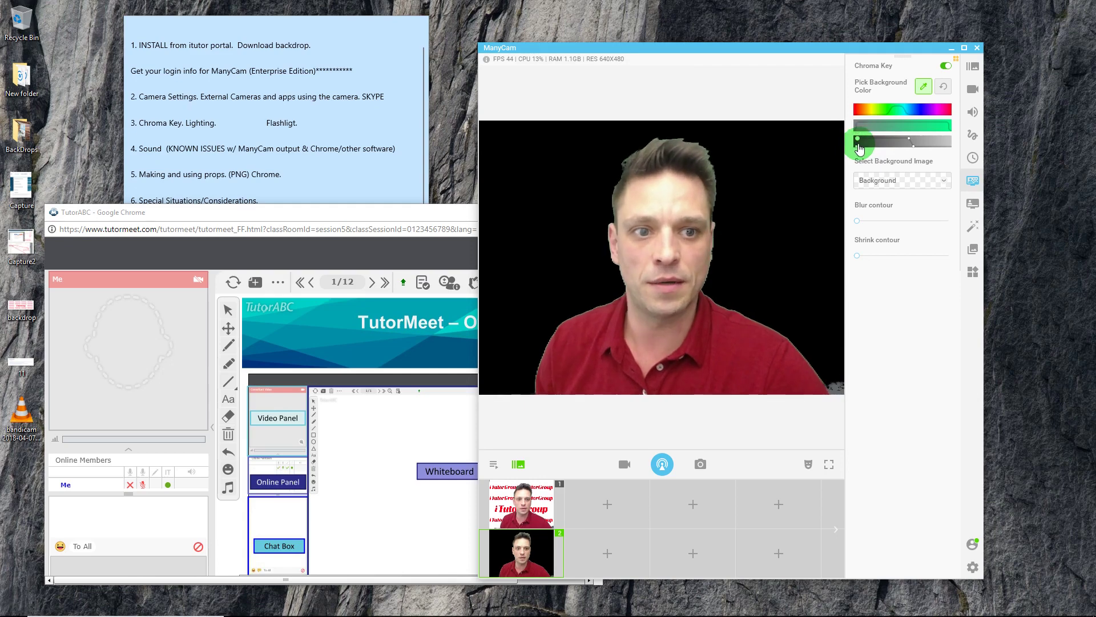
{"action": "left_click_drag", "start_coordinate": [928, 139], "coordinate": [939, 140]}
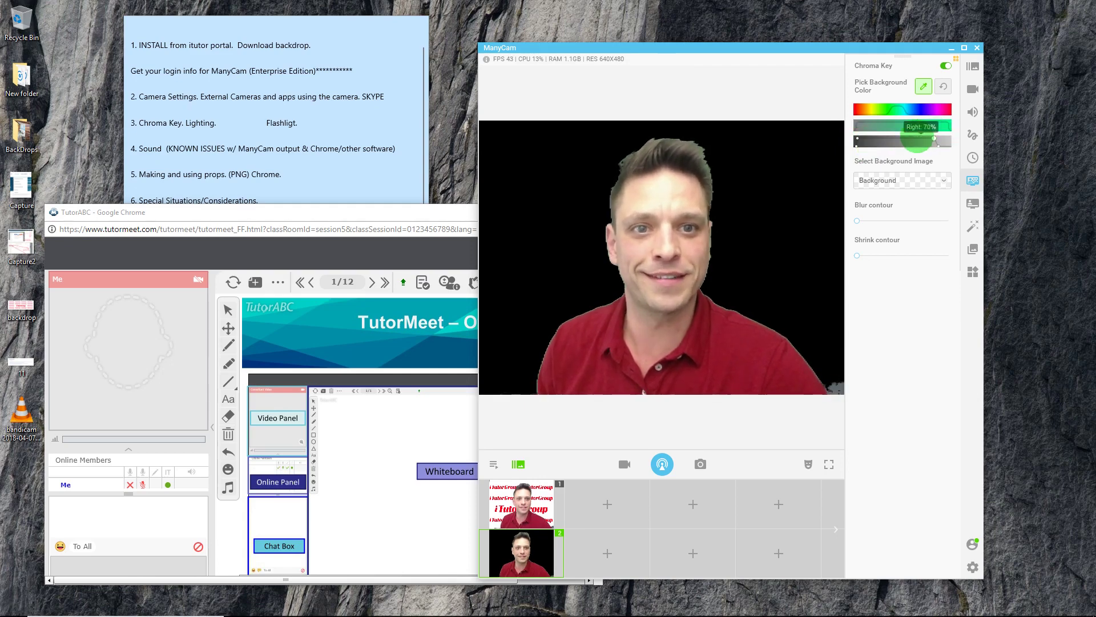
- Set the desktop's backdrop image as the custom Chroma Key background of Preset 2
{"action": "left_click", "coordinate": [933, 181]}
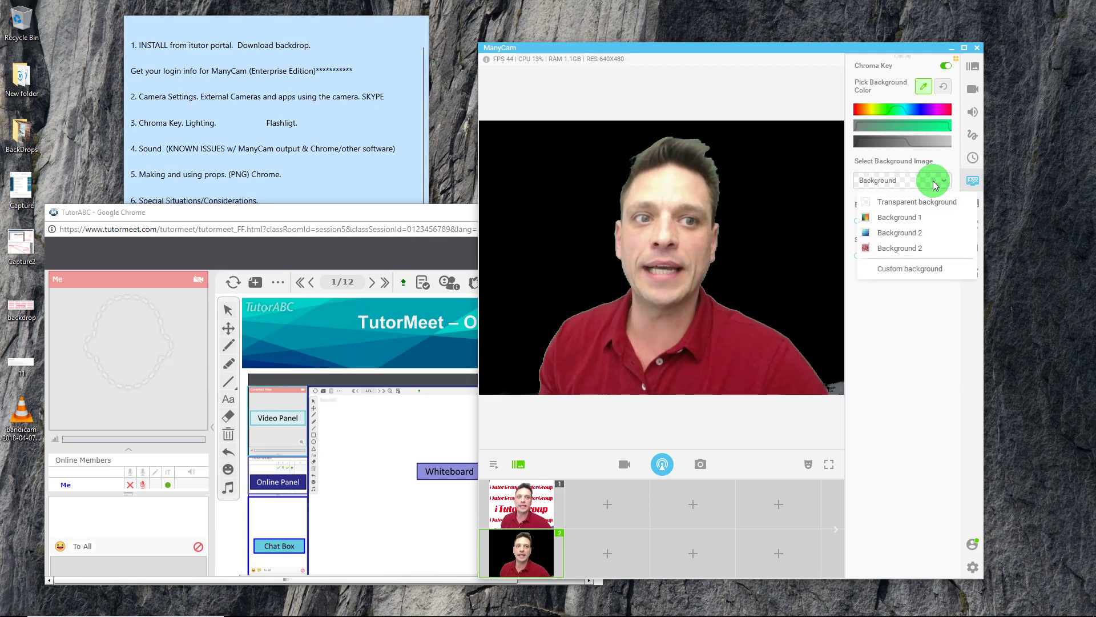
{"action": "left_click", "coordinate": [909, 269]}
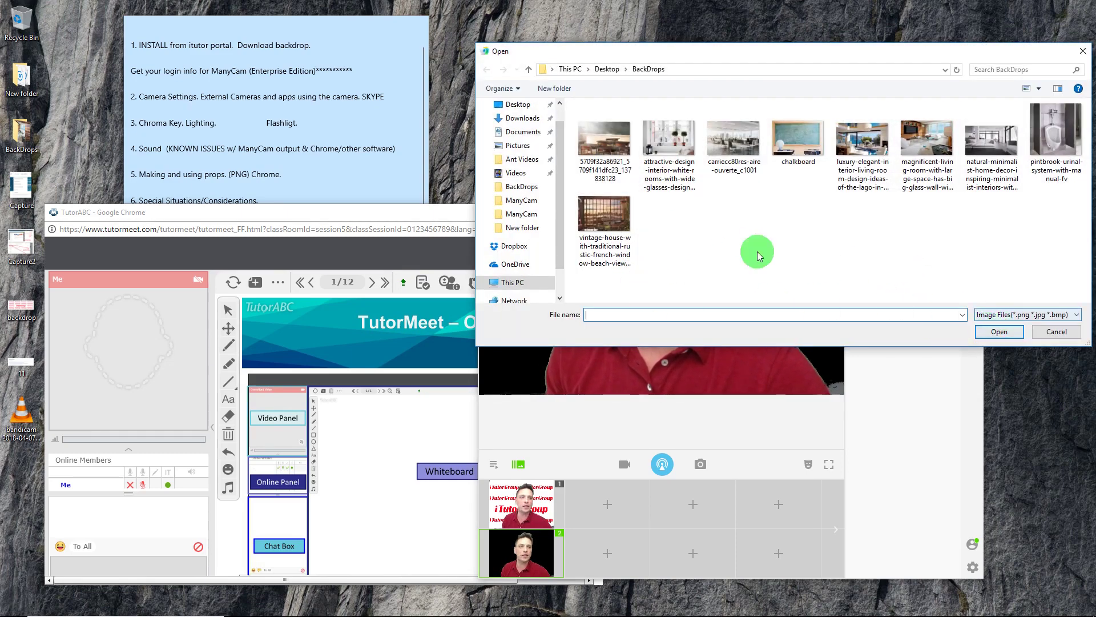
{"action": "left_click", "coordinate": [530, 106]}
{"action": "left_click", "coordinate": [786, 149]}
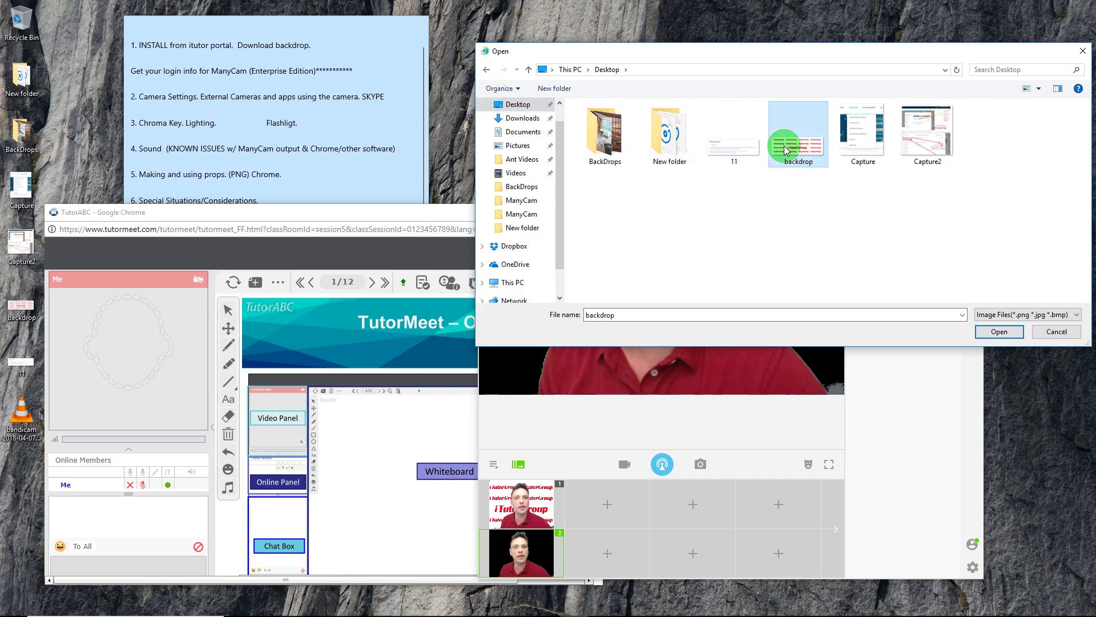
{"action": "left_click", "coordinate": [1000, 332]}
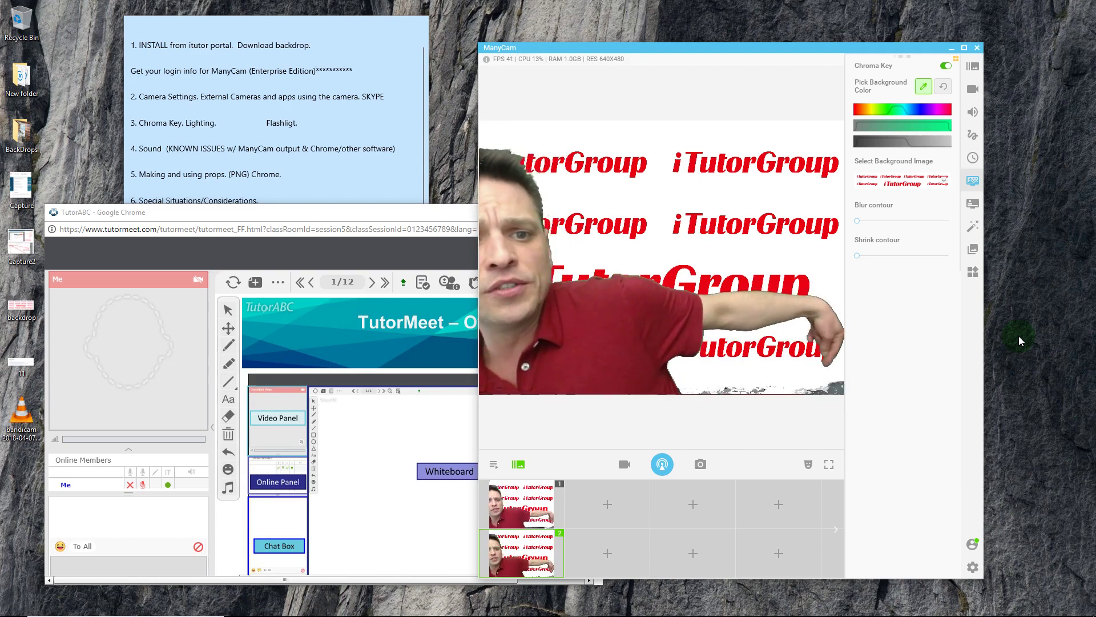
- Lower the upper limit of the Chroma Key brightness range and raise it again to compare the keying
{"action": "left_click", "coordinate": [988, 333]}
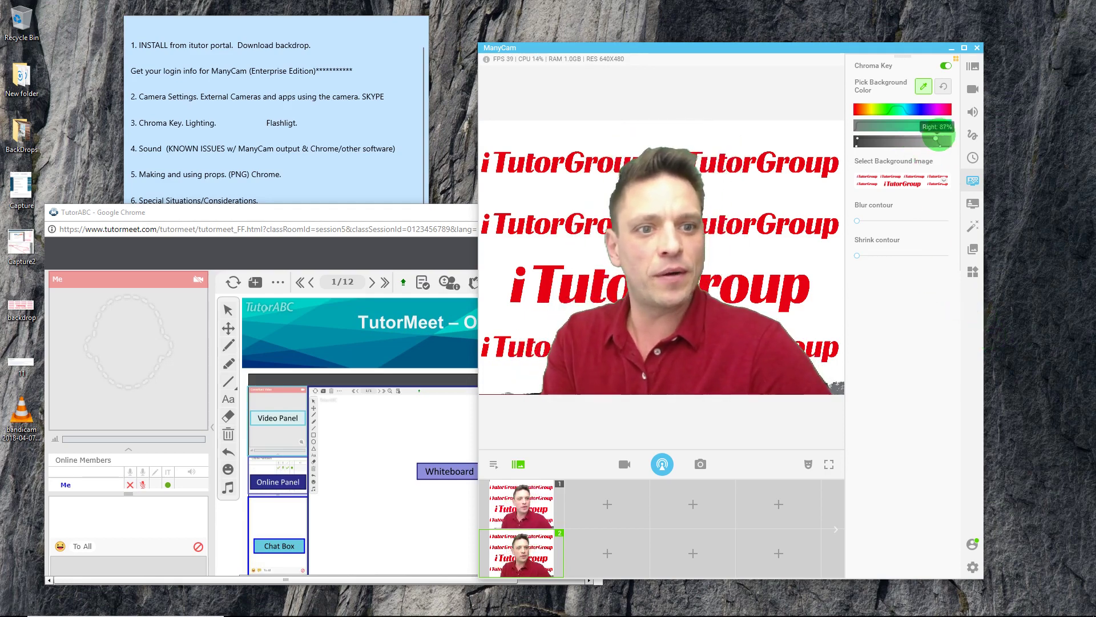
{"action": "left_click_drag", "start_coordinate": [943, 138], "coordinate": [884, 139]}
{"action": "left_click_drag", "start_coordinate": [904, 138], "coordinate": [936, 139]}
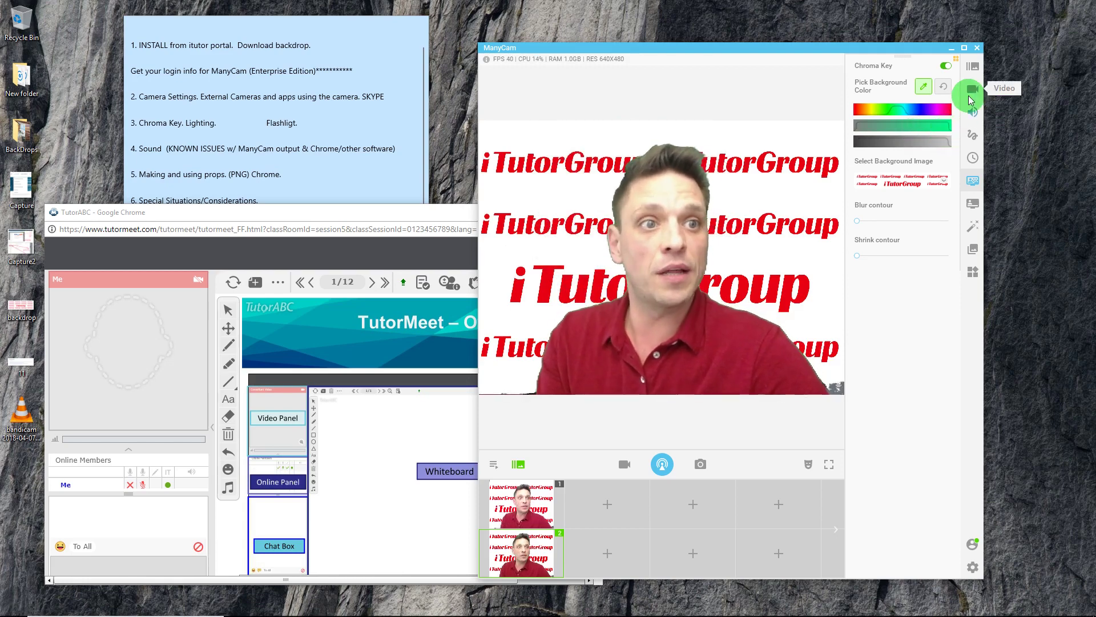
- Open Preset 2's video settings, check the backdrop feed by switching the TutorMeet camera on and off, and return to ManyCam
{"action": "left_click", "coordinate": [970, 91]}
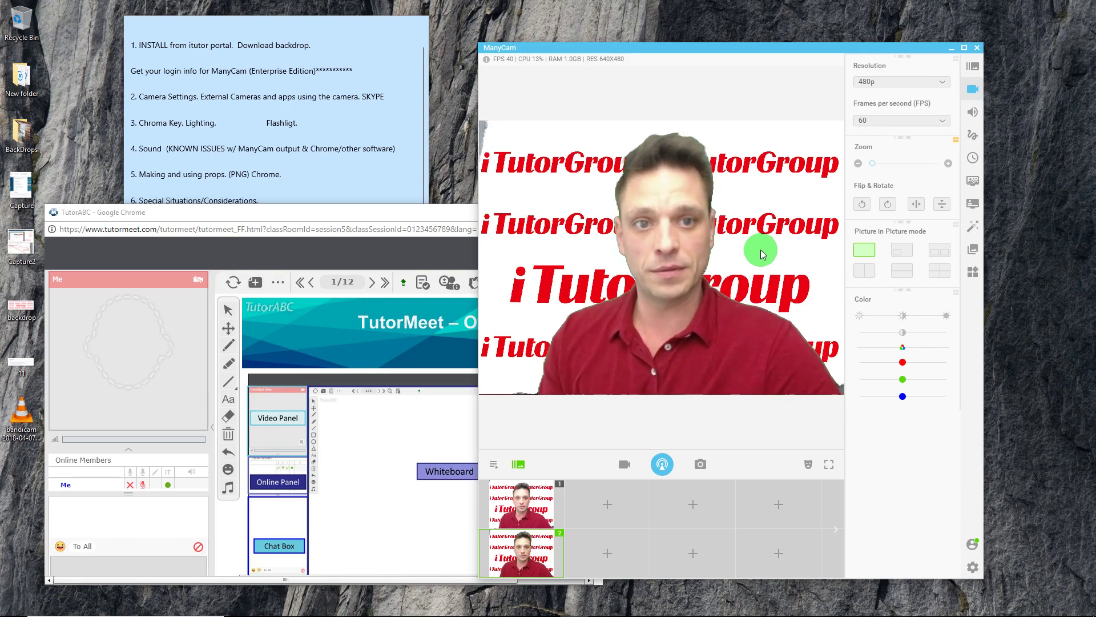
{"action": "left_click", "coordinate": [289, 214]}
{"action": "left_click", "coordinate": [200, 284]}
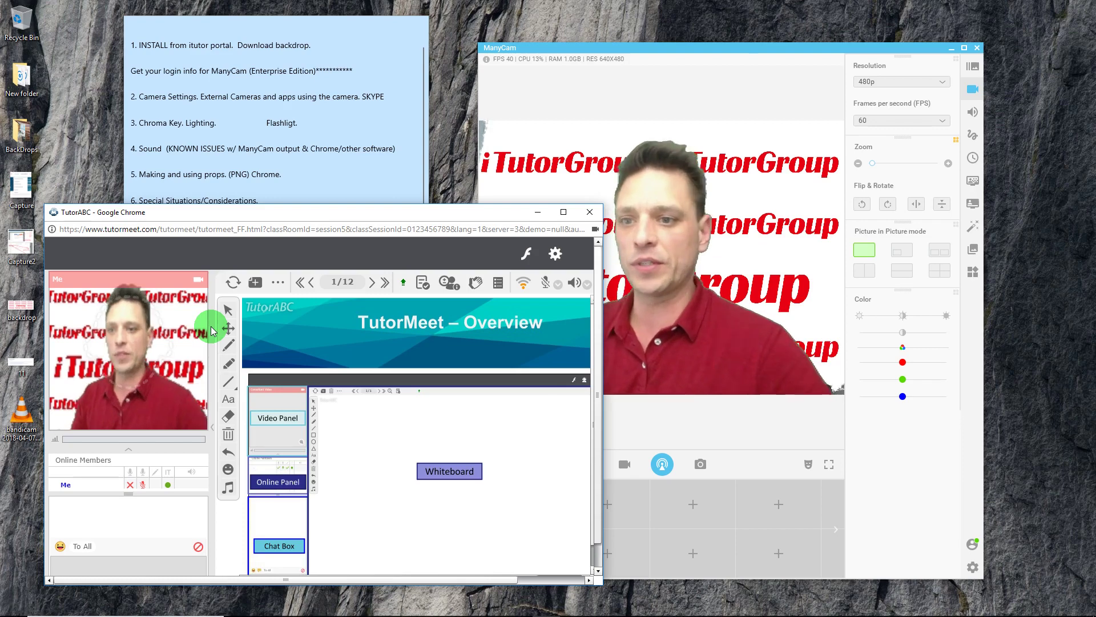
{"action": "left_click", "coordinate": [198, 281]}
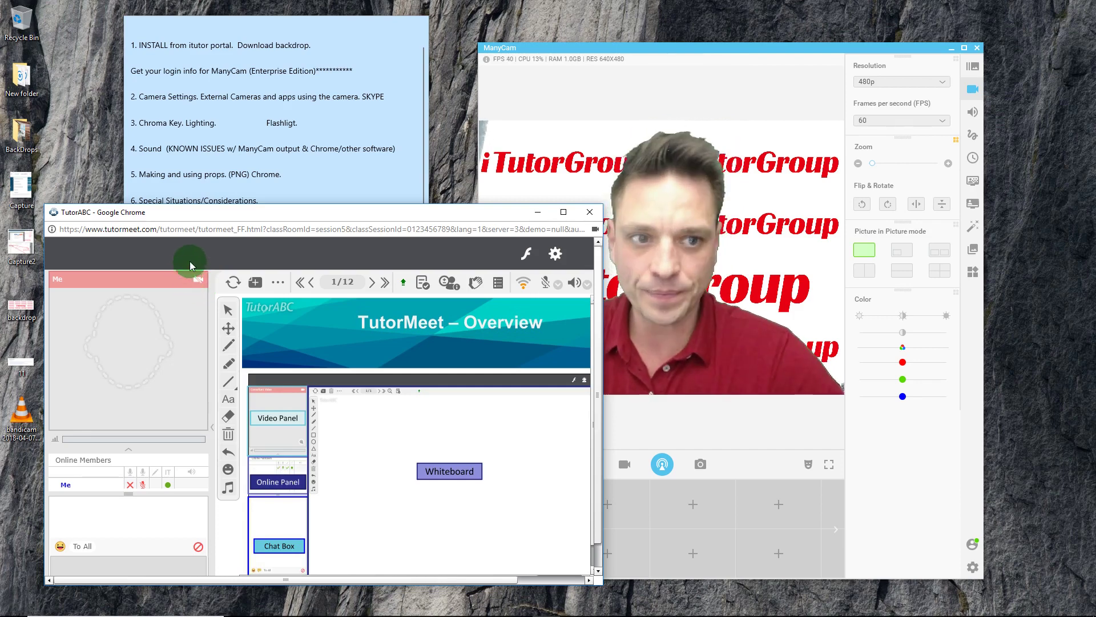
{"action": "left_click", "coordinate": [725, 47]}
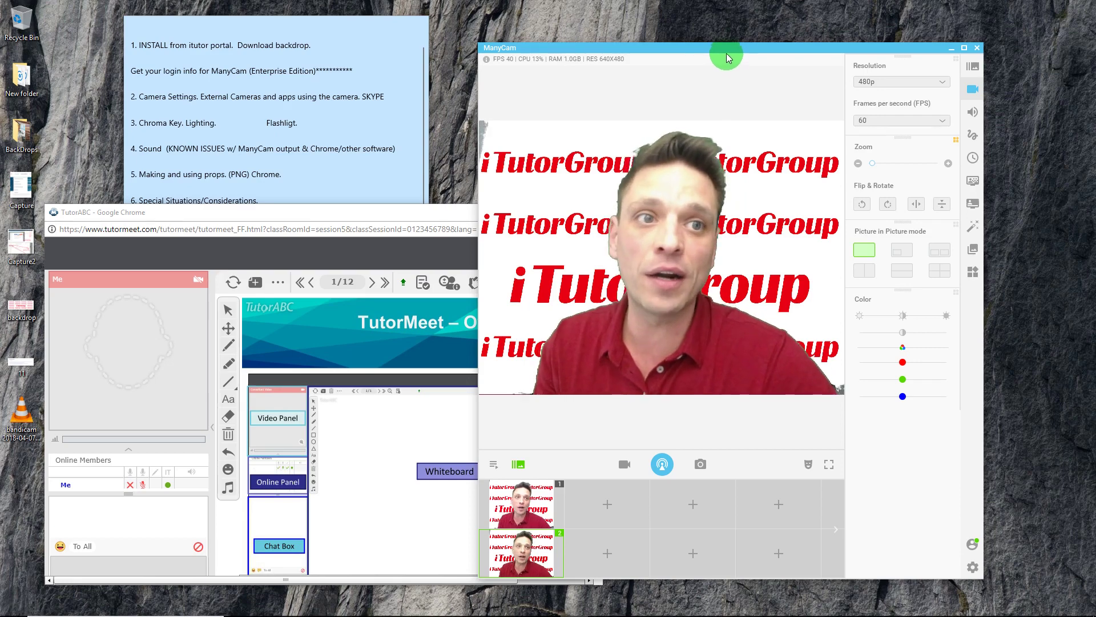
- Reset the Chroma Key colour of Preset 2 and sample the green screen beside the head again
{"action": "left_click", "coordinate": [973, 180]}
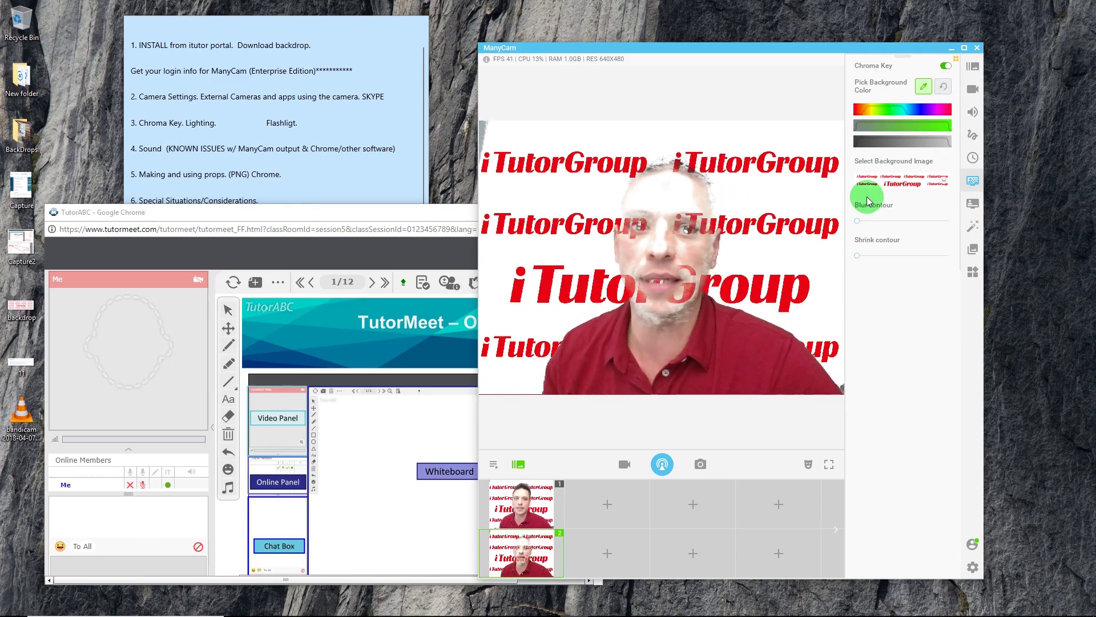
{"action": "left_click", "coordinate": [913, 112]}
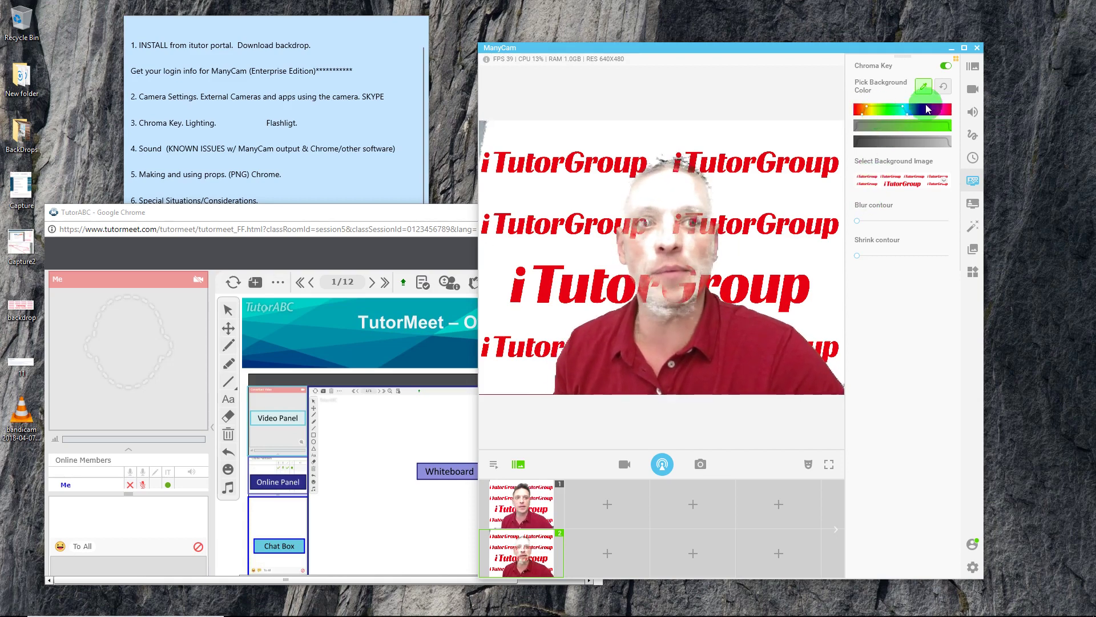
{"action": "left_click", "coordinate": [924, 86]}
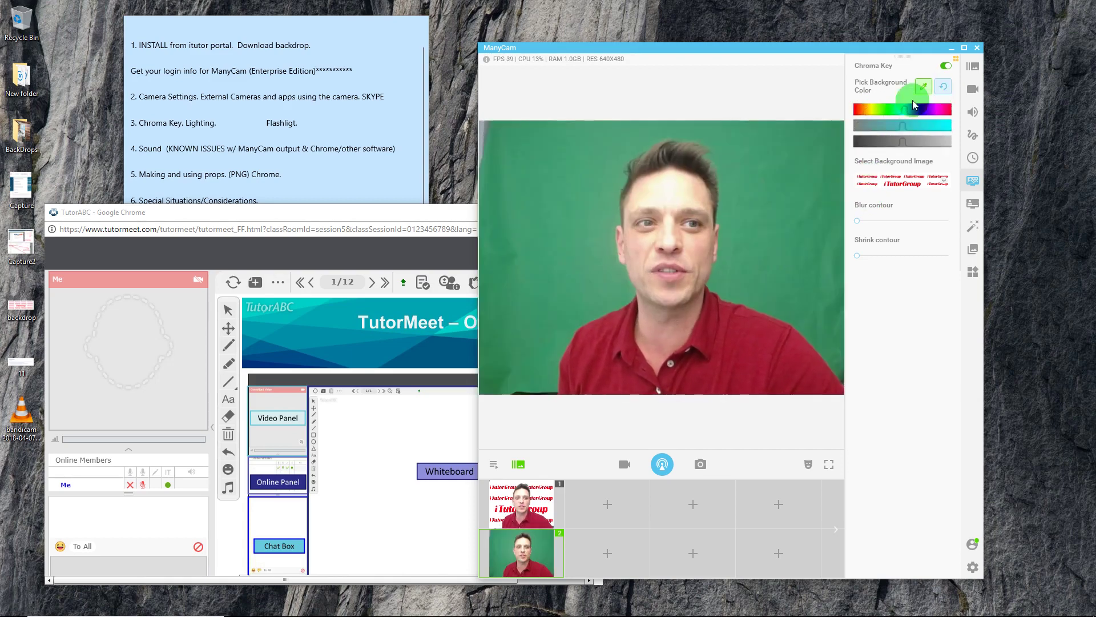
{"action": "left_click", "coordinate": [758, 188]}
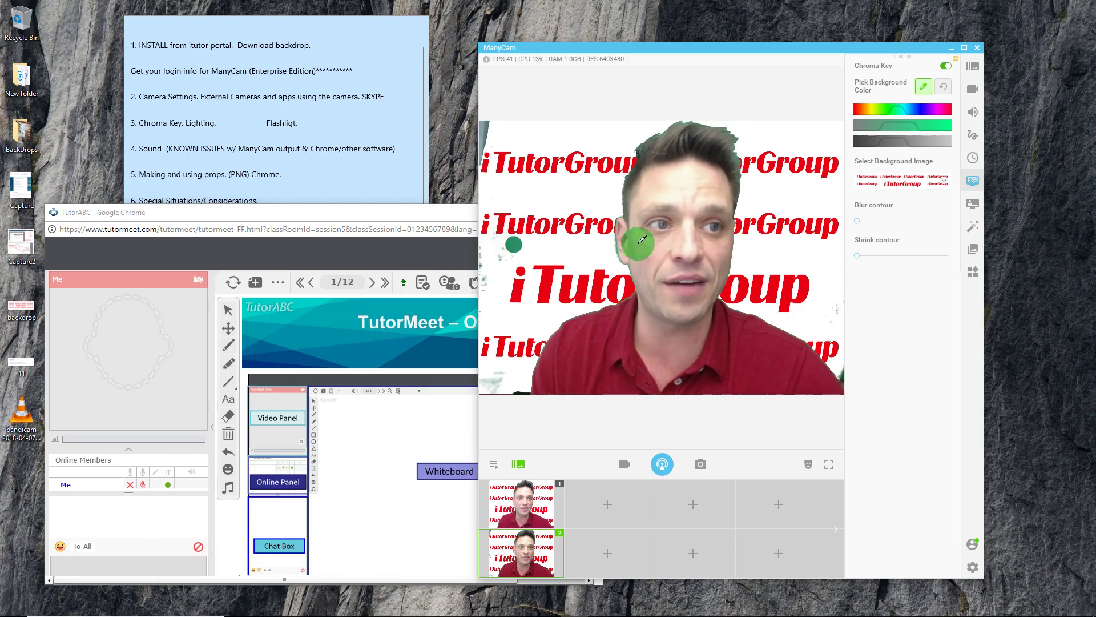
- Switch to Preset 1, add the Shure MVi microphone as its audio input, and turn on Noise Suppression
{"action": "left_click", "coordinate": [973, 112]}
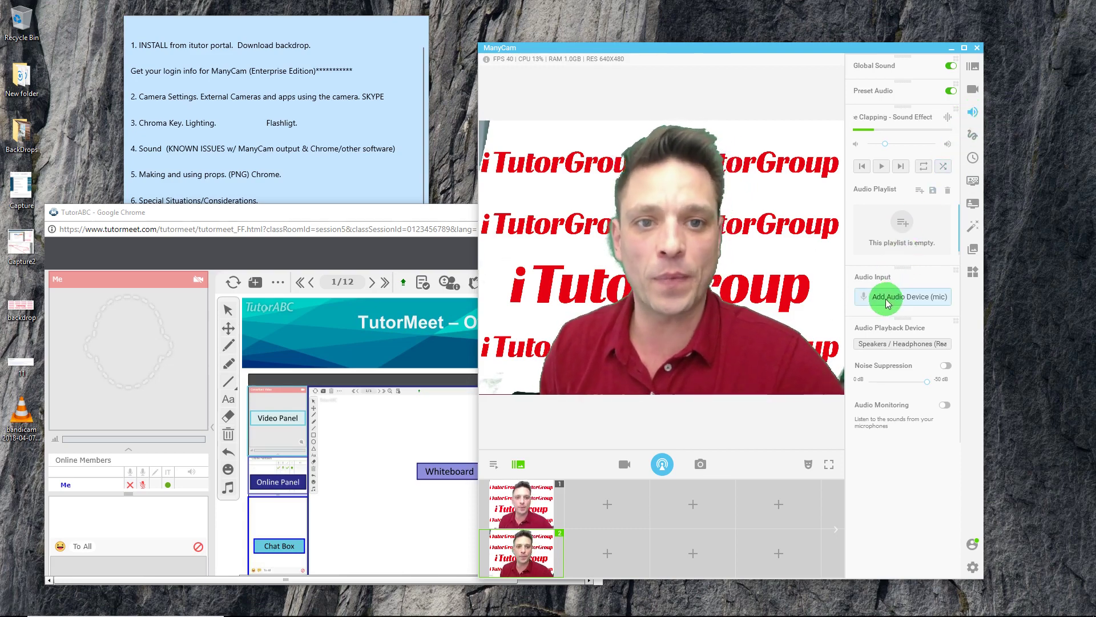
{"action": "mouse_move", "coordinate": [545, 493]}
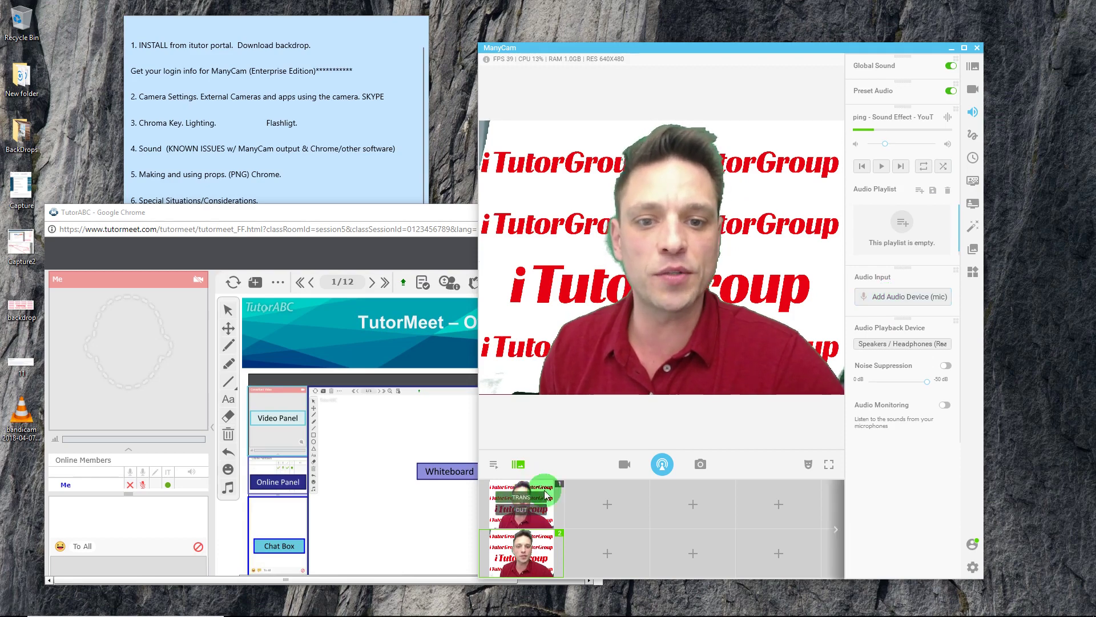
{"action": "left_click", "coordinate": [888, 301]}
{"action": "left_click", "coordinate": [913, 309]}
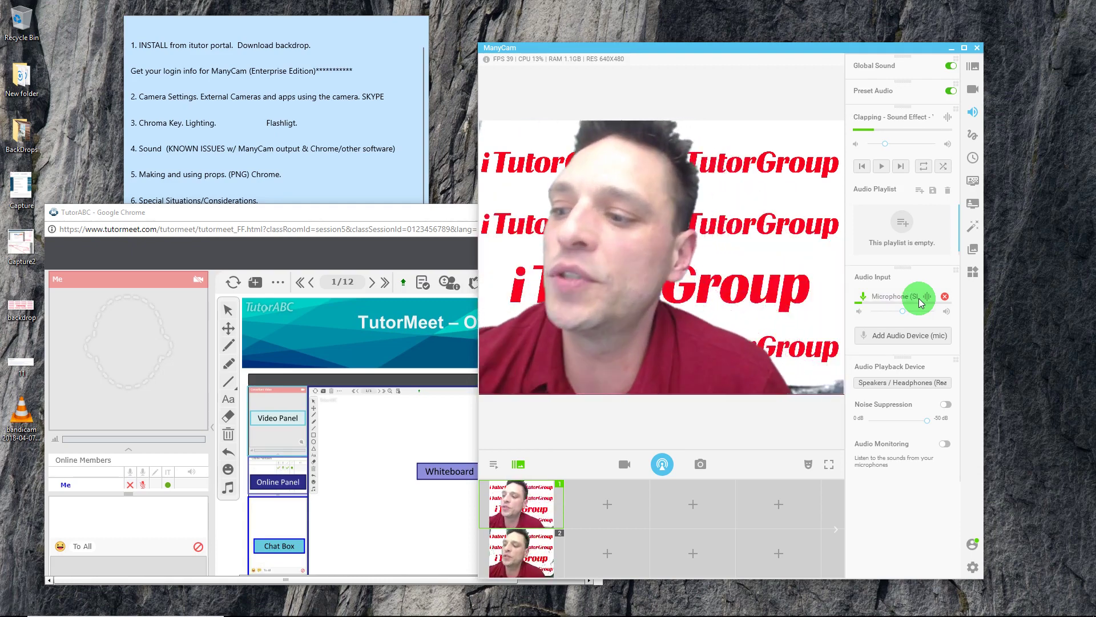
{"action": "left_click", "coordinate": [945, 407]}
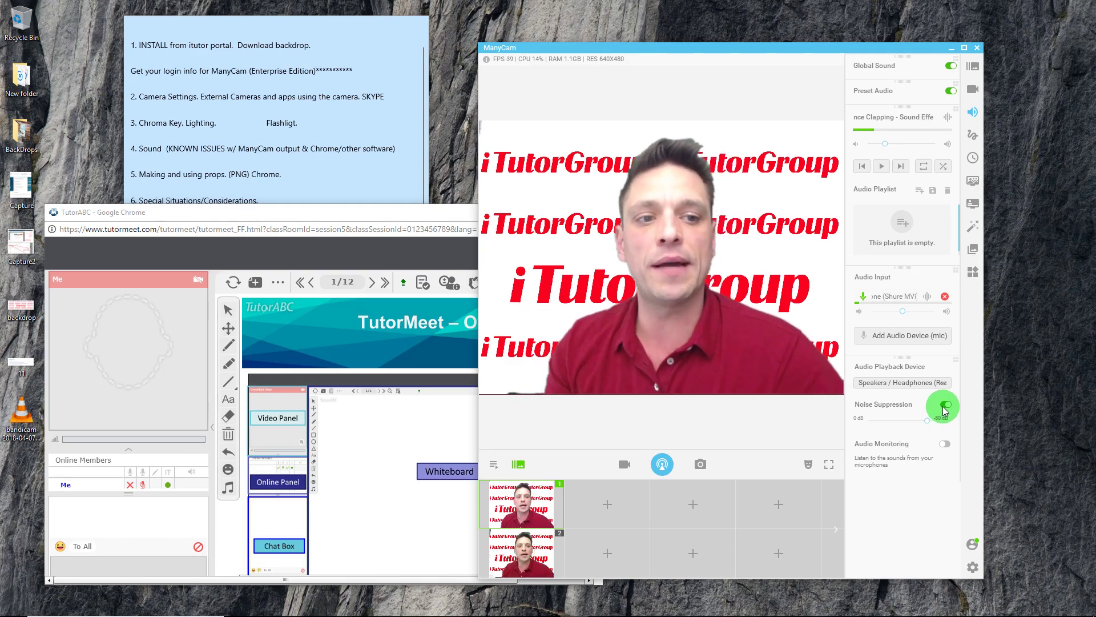
- Switch to TutorMeet and select the ManyCam Virtual Microphone as the microphone in its Flash Player settings
{"action": "left_click", "coordinate": [392, 220]}
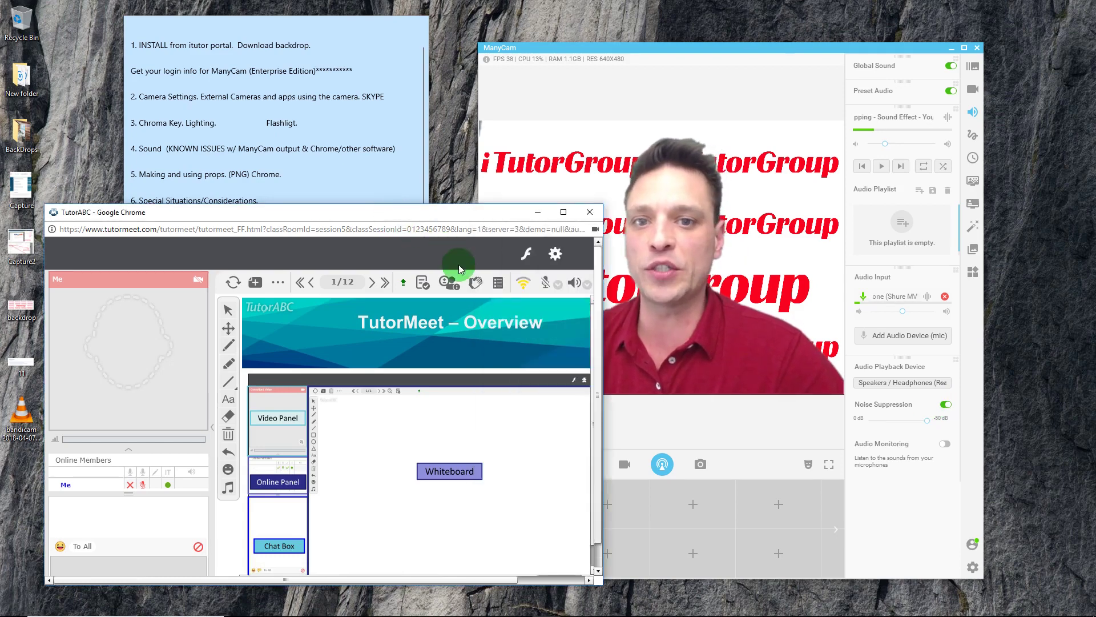
{"action": "left_click", "coordinate": [558, 291]}
{"action": "left_click", "coordinate": [555, 255]}
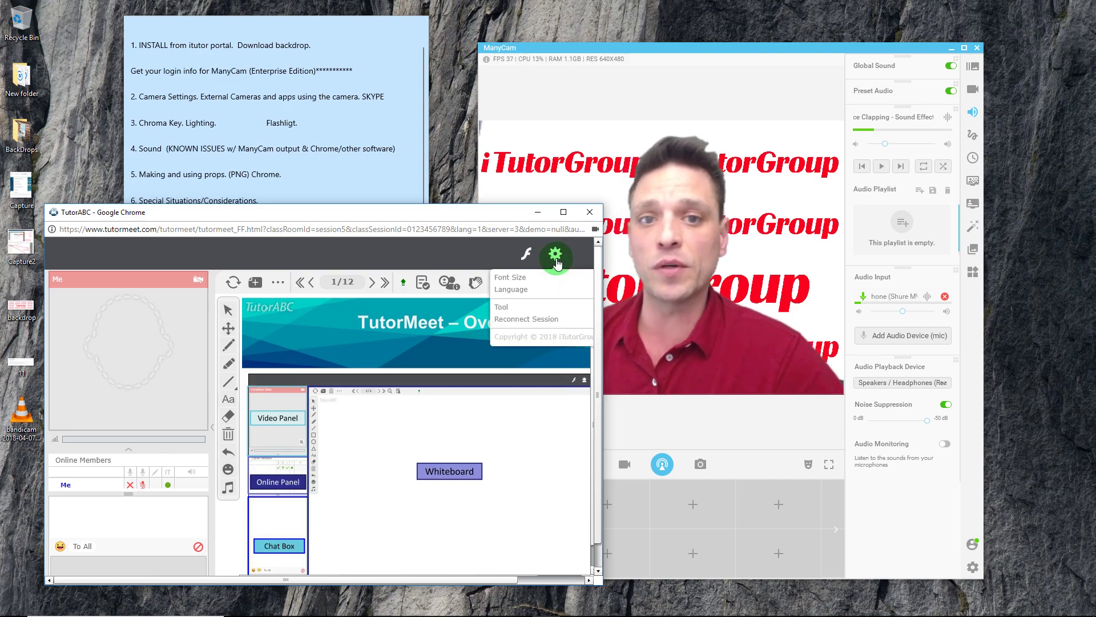
{"action": "mouse_move", "coordinate": [511, 306]}
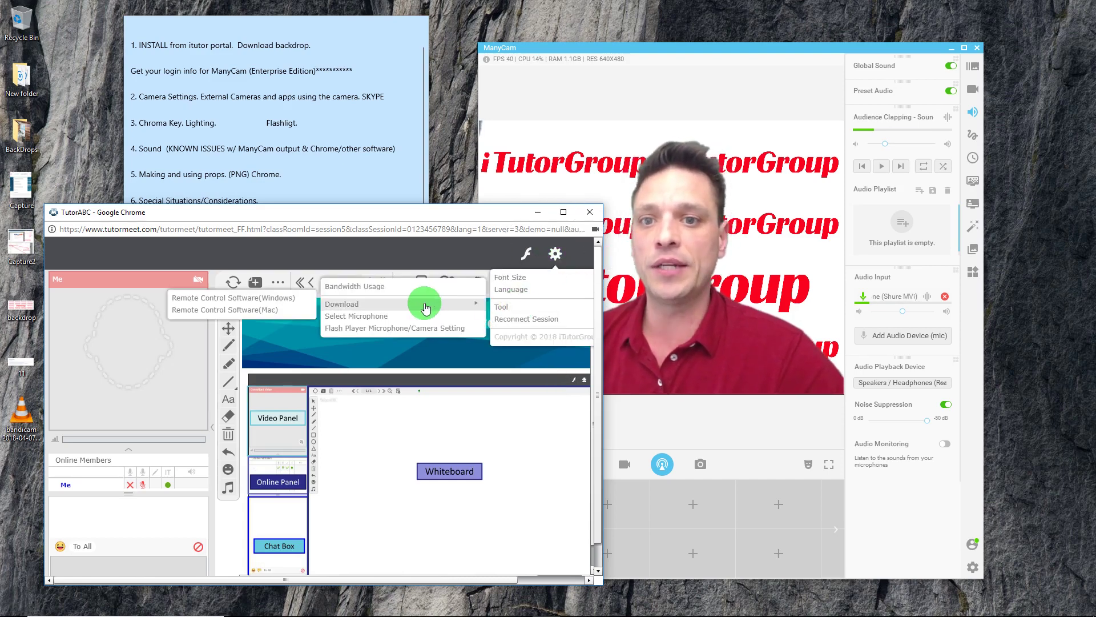
{"action": "left_click", "coordinate": [394, 317]}
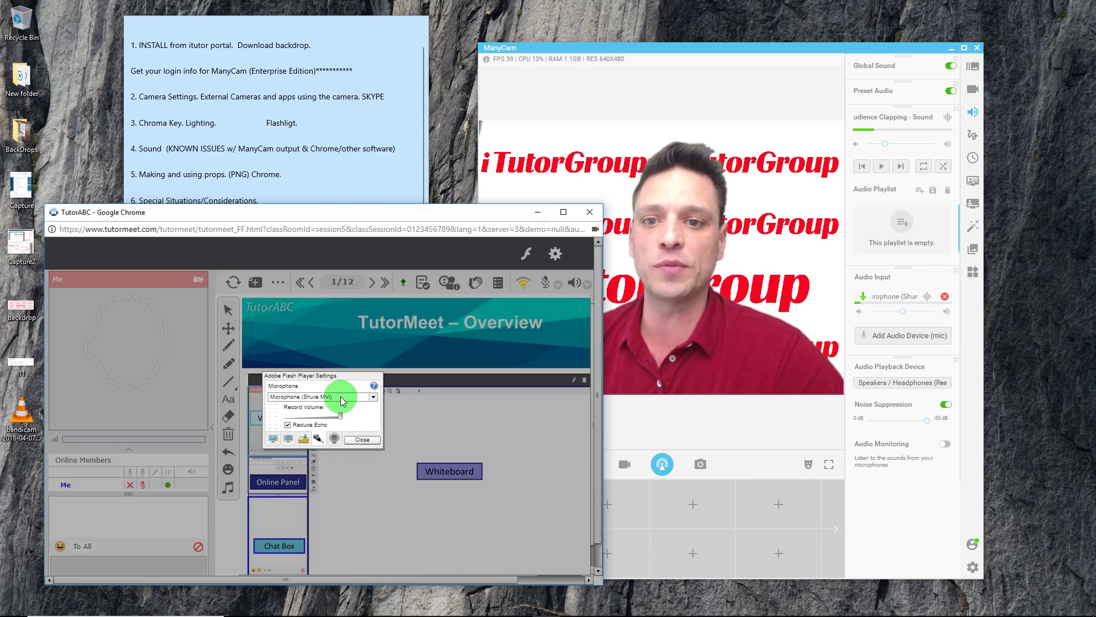
{"action": "left_click", "coordinate": [374, 397]}
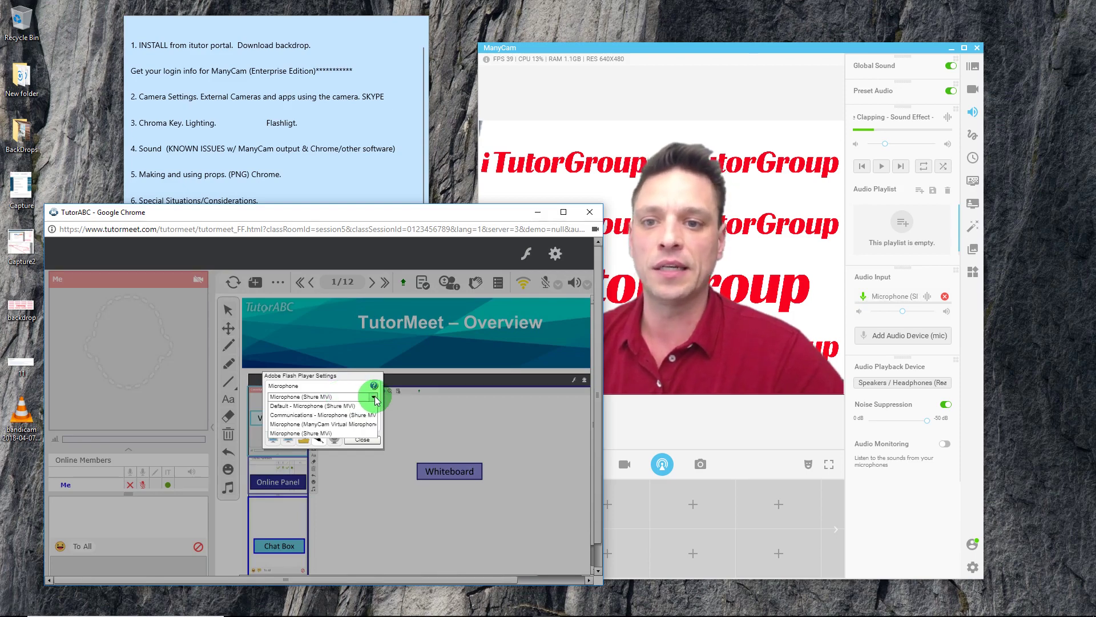
{"action": "left_click", "coordinate": [355, 424]}
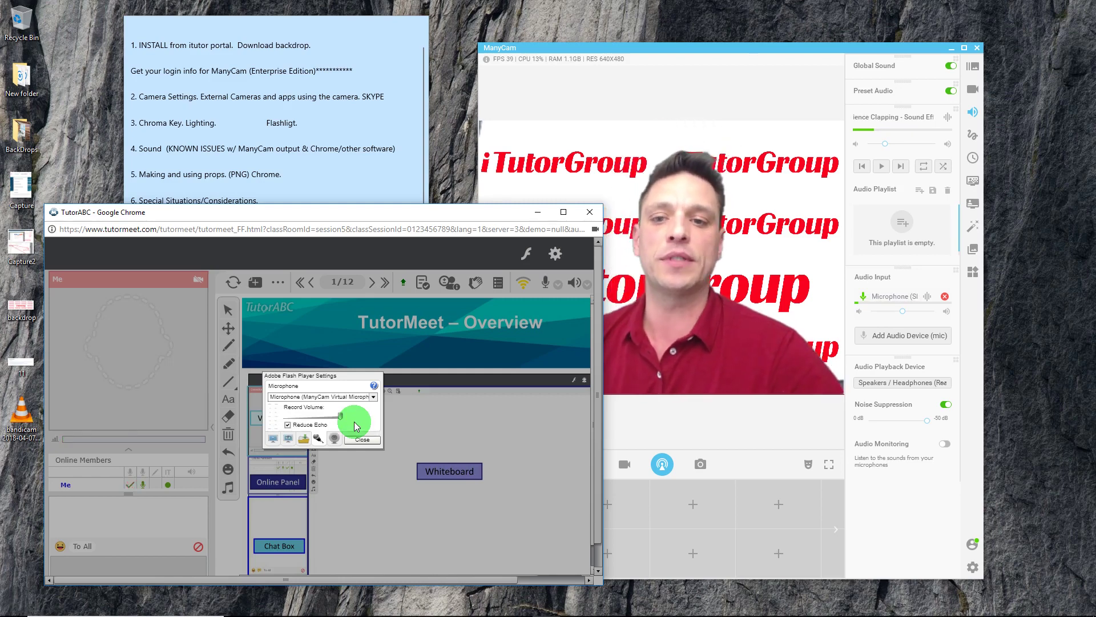
- Close the Flash Player settings, mute the microphone in TutorMeet, and return to ManyCam
{"action": "left_click", "coordinate": [361, 441]}
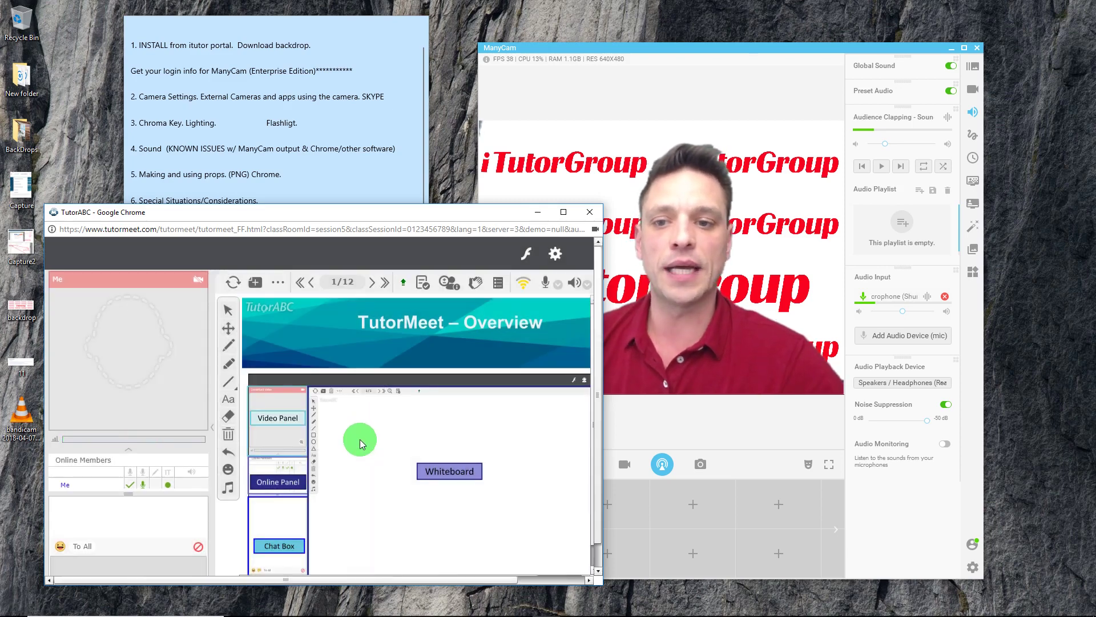
{"action": "left_click", "coordinate": [549, 293]}
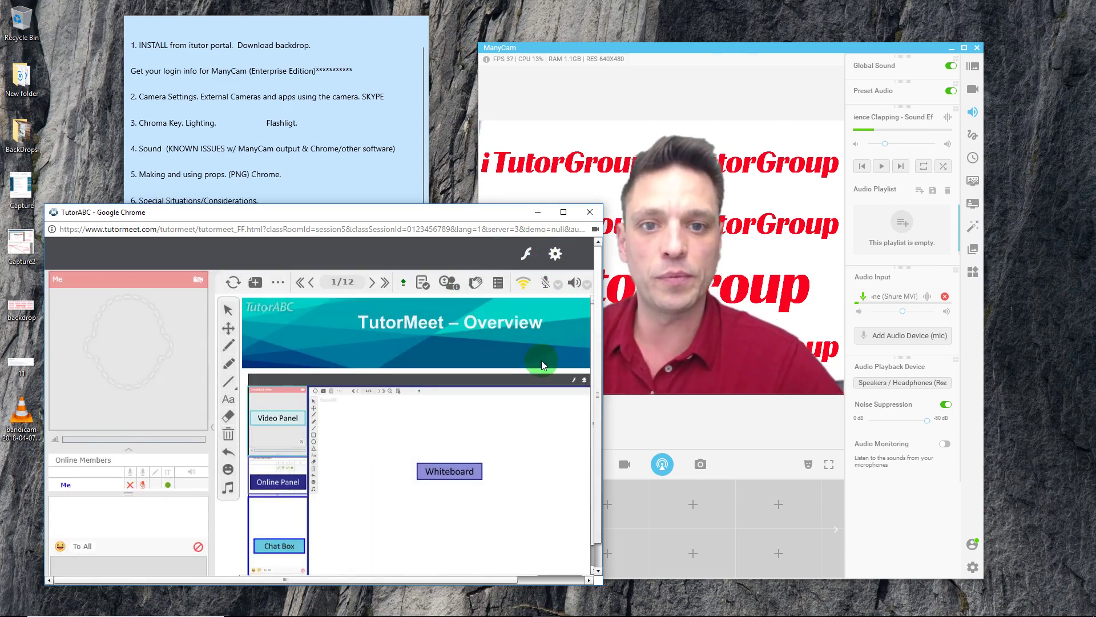
{"action": "left_click", "coordinate": [687, 50]}
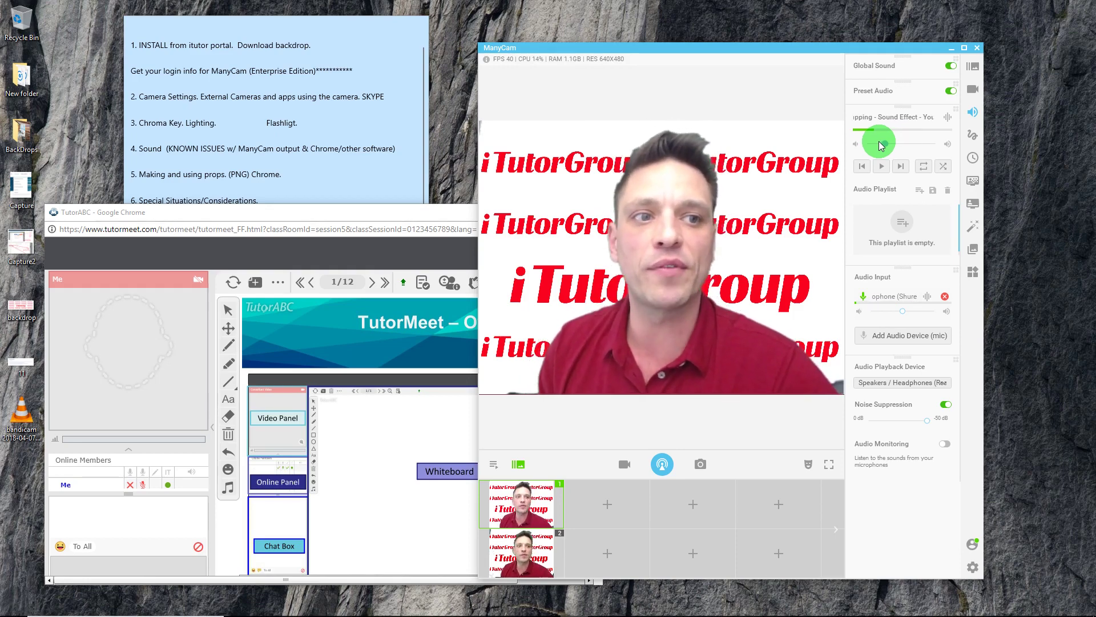
- Open the effects library in ManyCam, view the Create Effects and Catalog pages on its website in Chrome, and return to ManyCam
{"action": "left_click", "coordinate": [965, 232]}
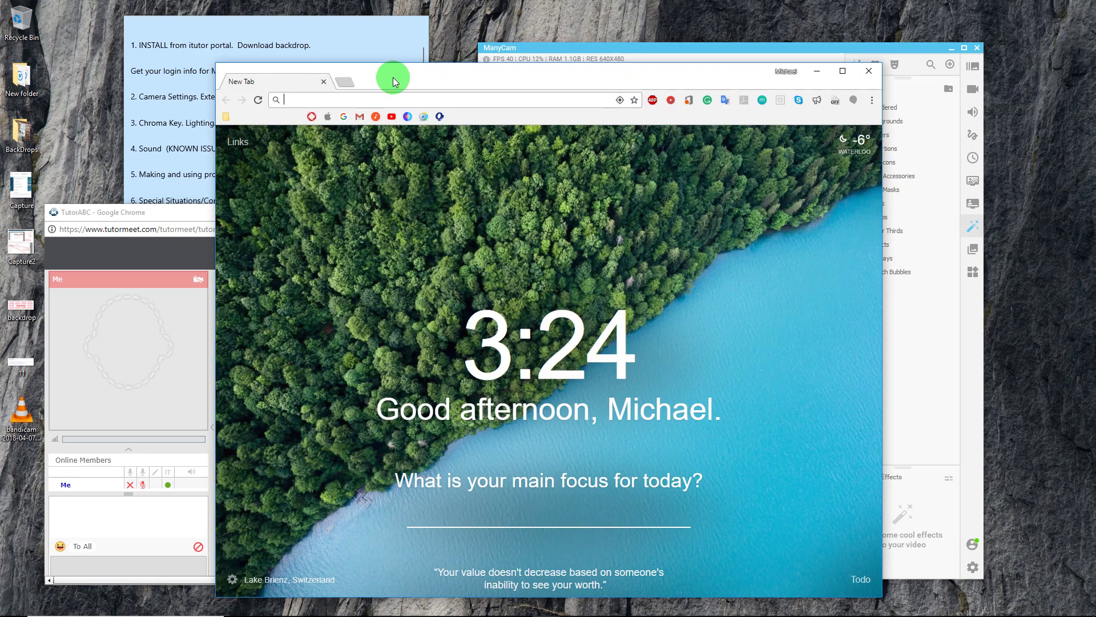
{"action": "left_click", "coordinate": [423, 117]}
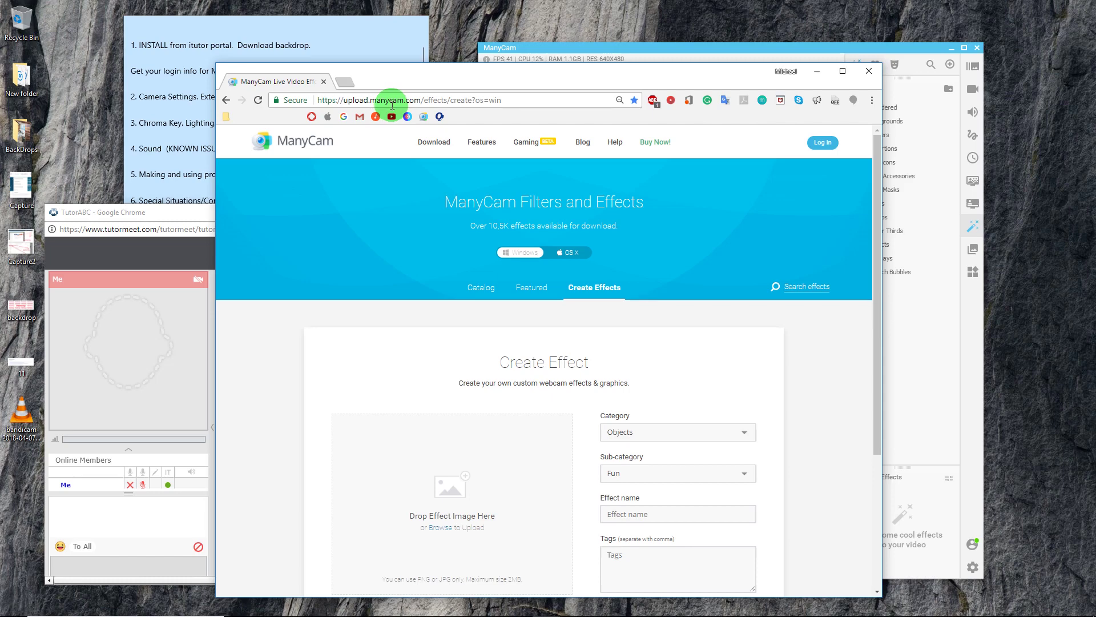
{"action": "scroll", "coordinate": [570, 353], "scroll_direction": "down", "scroll_amount": 2}
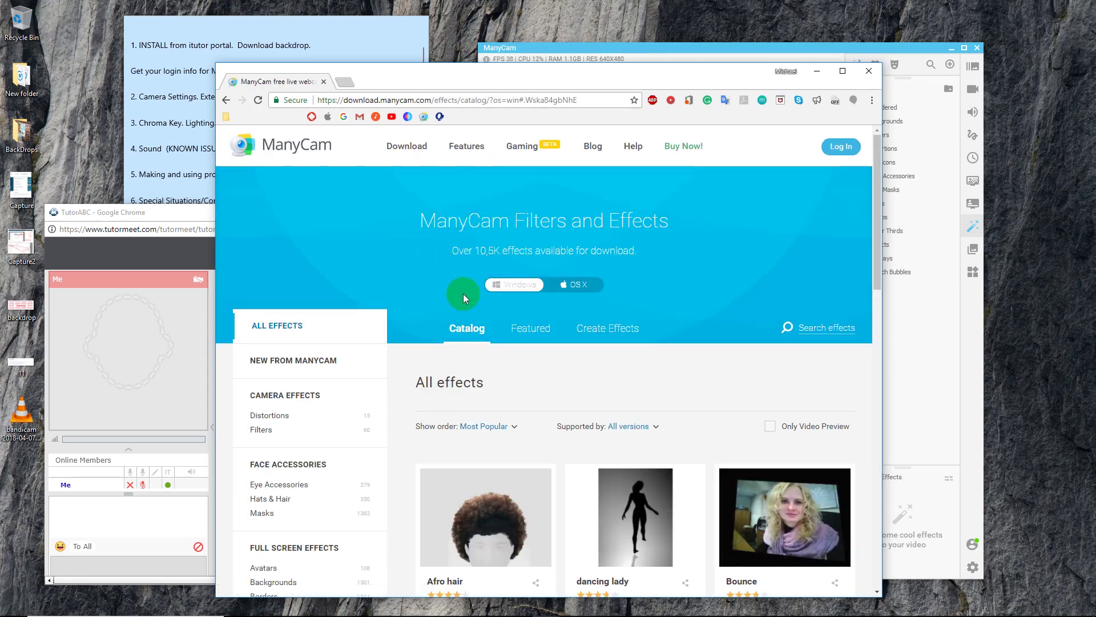
{"action": "left_click", "coordinate": [816, 47]}
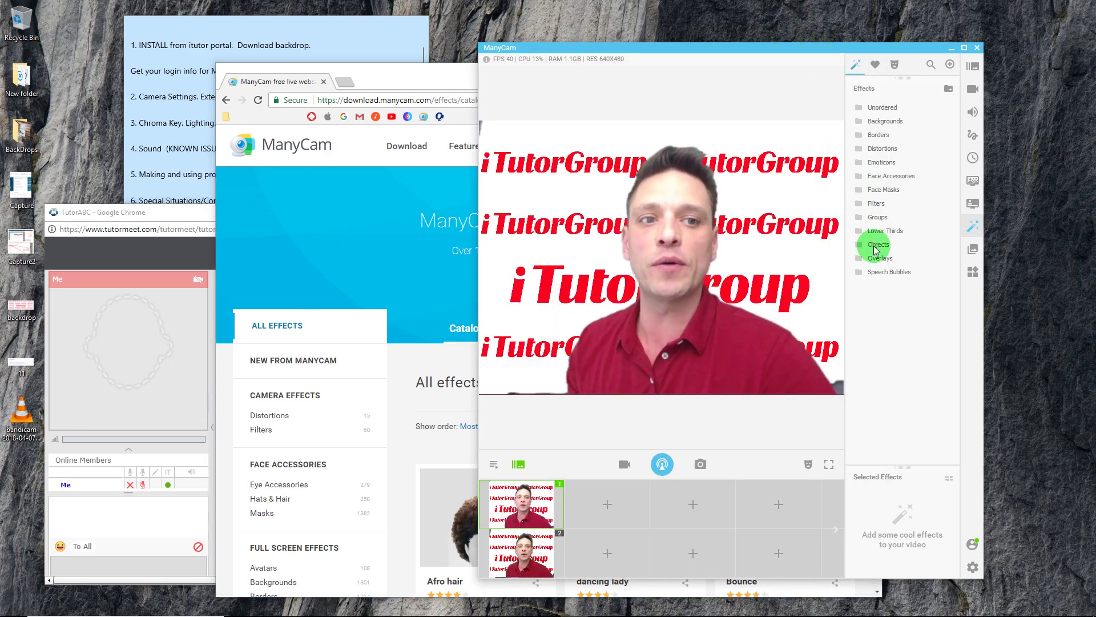
- Add the apple and Banana effects from the Objects folder to the video and arrange the apple in front of the banana
{"action": "left_click", "coordinate": [877, 245]}
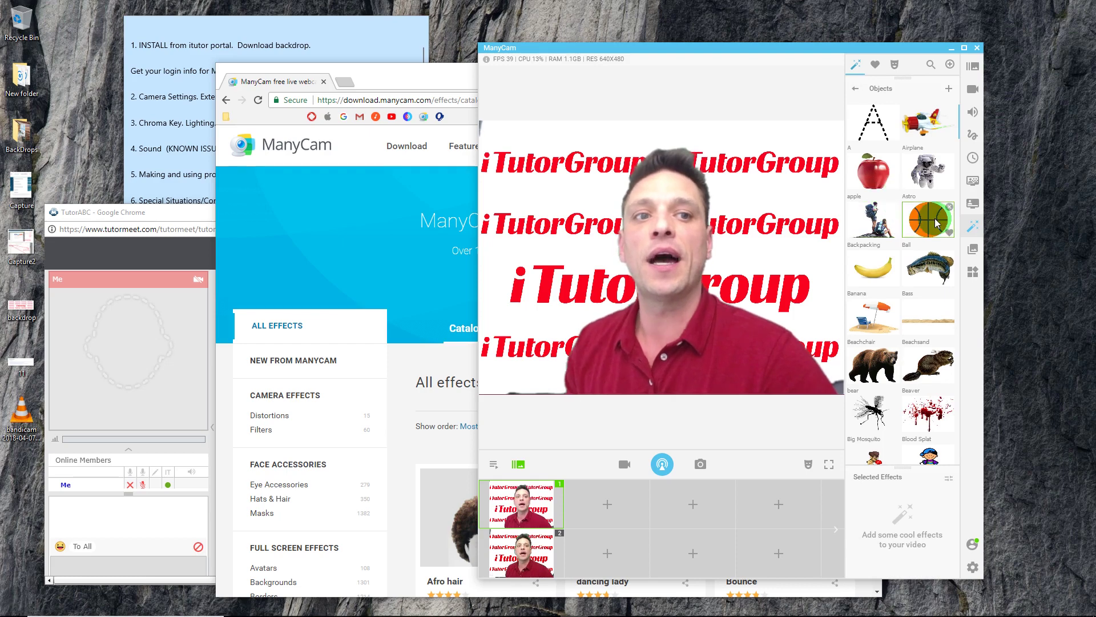
{"action": "left_click", "coordinate": [873, 171]}
{"action": "left_click", "coordinate": [878, 266]}
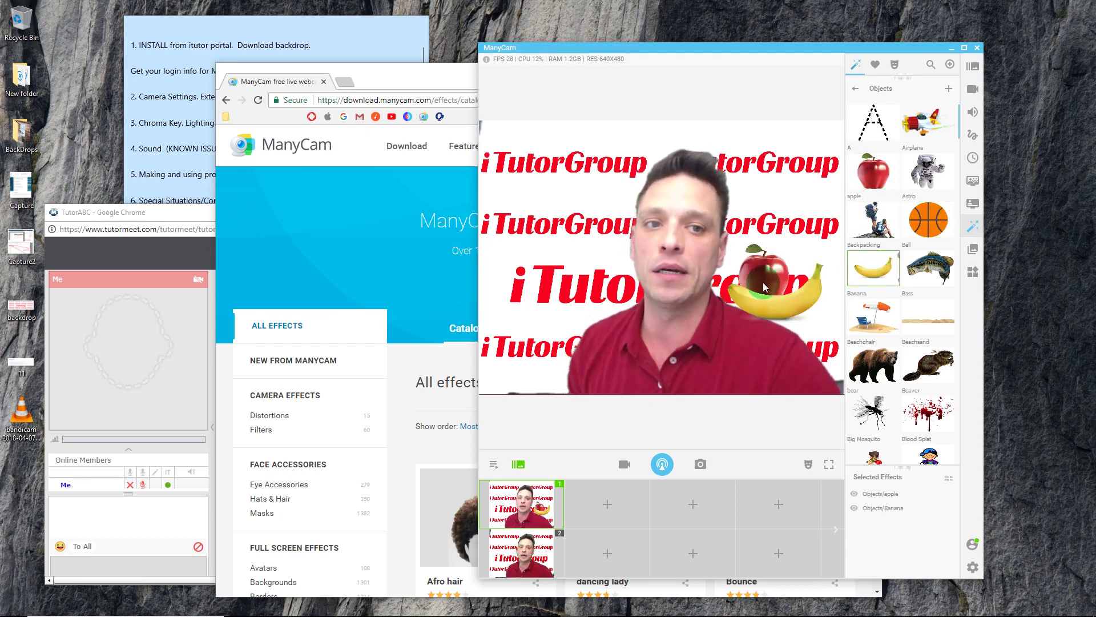
{"action": "left_click", "coordinate": [772, 266]}
{"action": "left_click_drag", "start_coordinate": [774, 265], "coordinate": [770, 283]}
{"action": "left_click", "coordinate": [774, 251]}
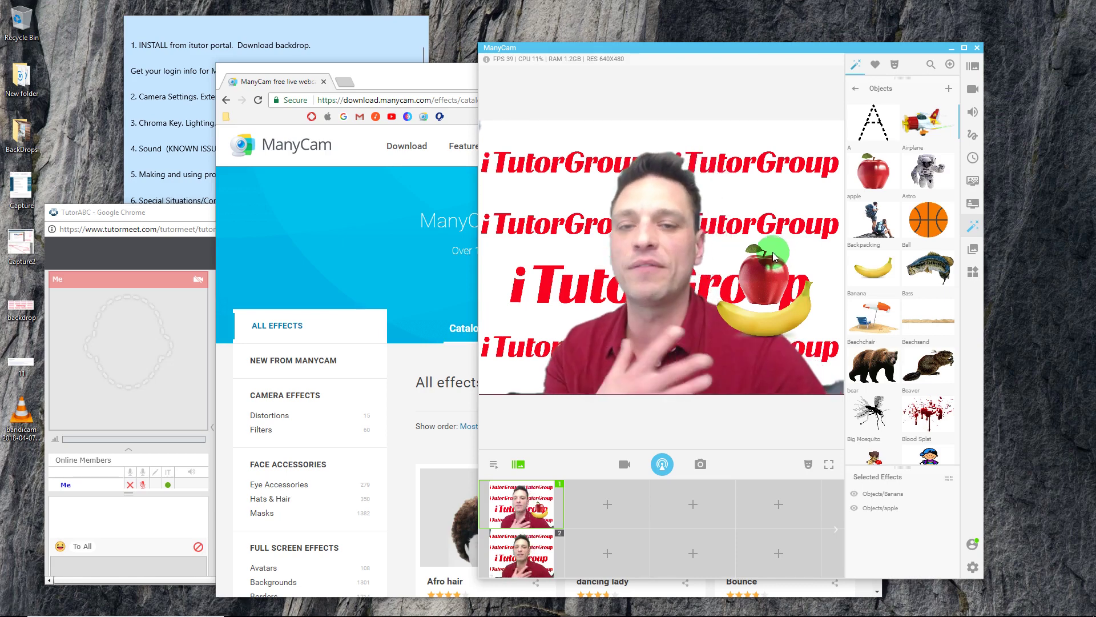
- Save the selected apple and banana effects as a preset named "fruit"
{"action": "left_click", "coordinate": [950, 481]}
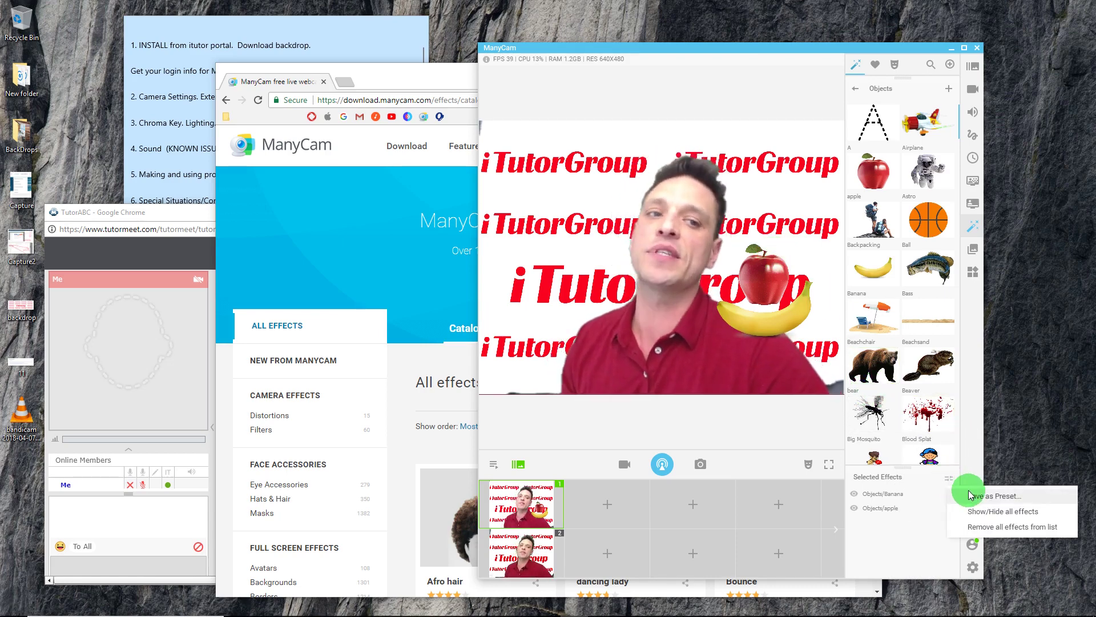
{"action": "left_click", "coordinate": [994, 496]}
{"action": "type", "text": "fruit"}
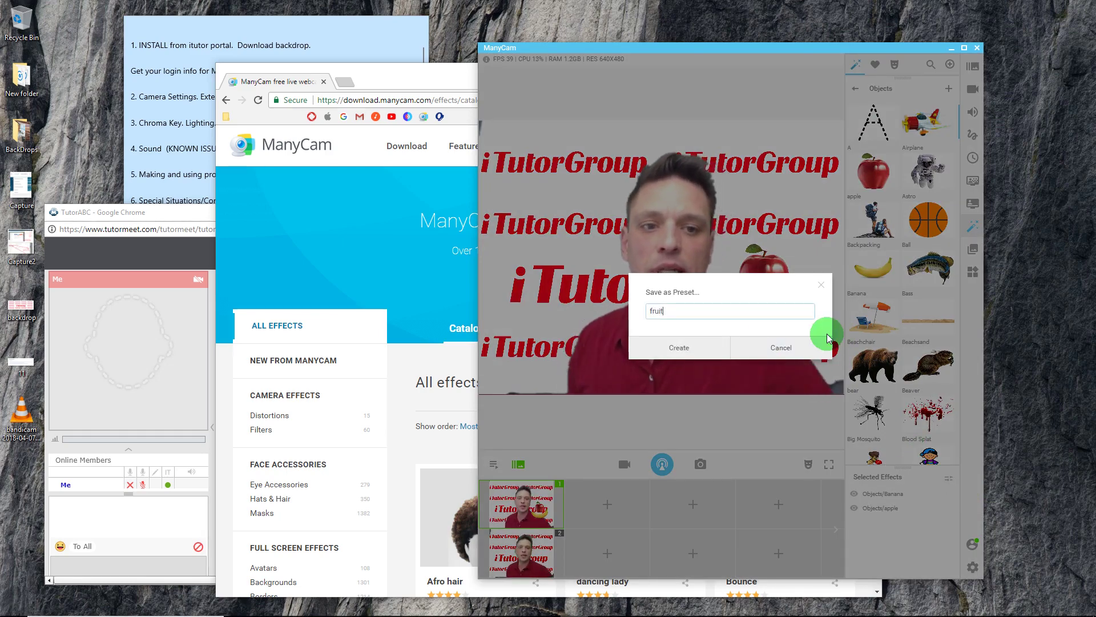
{"action": "left_click", "coordinate": [665, 349]}
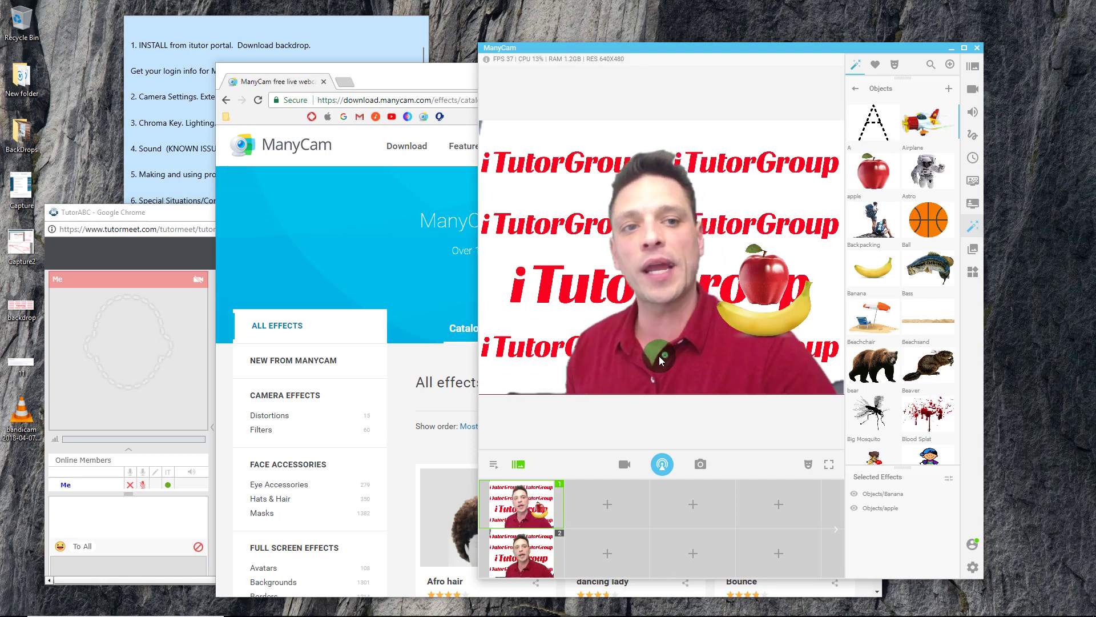
- Open the Groups effects folder and remove all effects from the Selected Effects list
{"action": "left_click", "coordinate": [853, 93]}
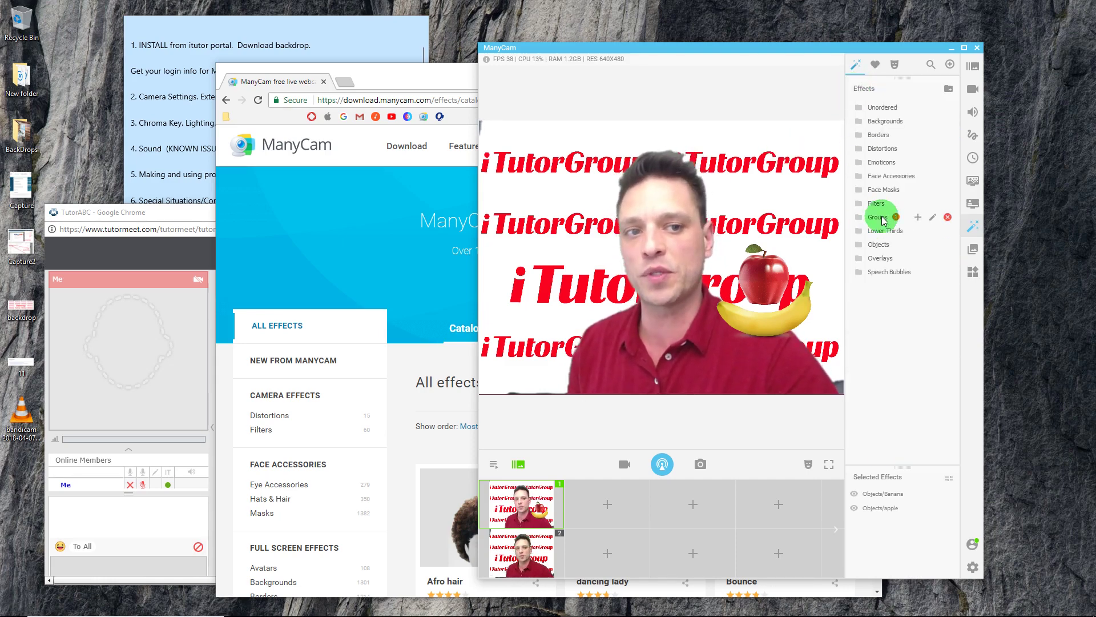
{"action": "left_click", "coordinate": [883, 220]}
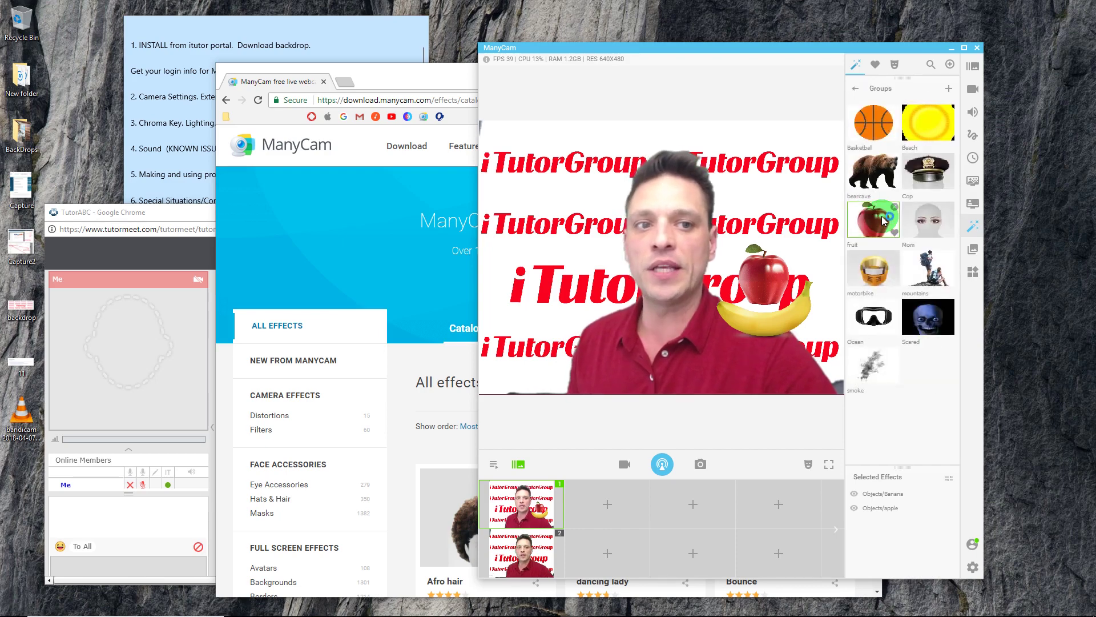
{"action": "left_click", "coordinate": [948, 480]}
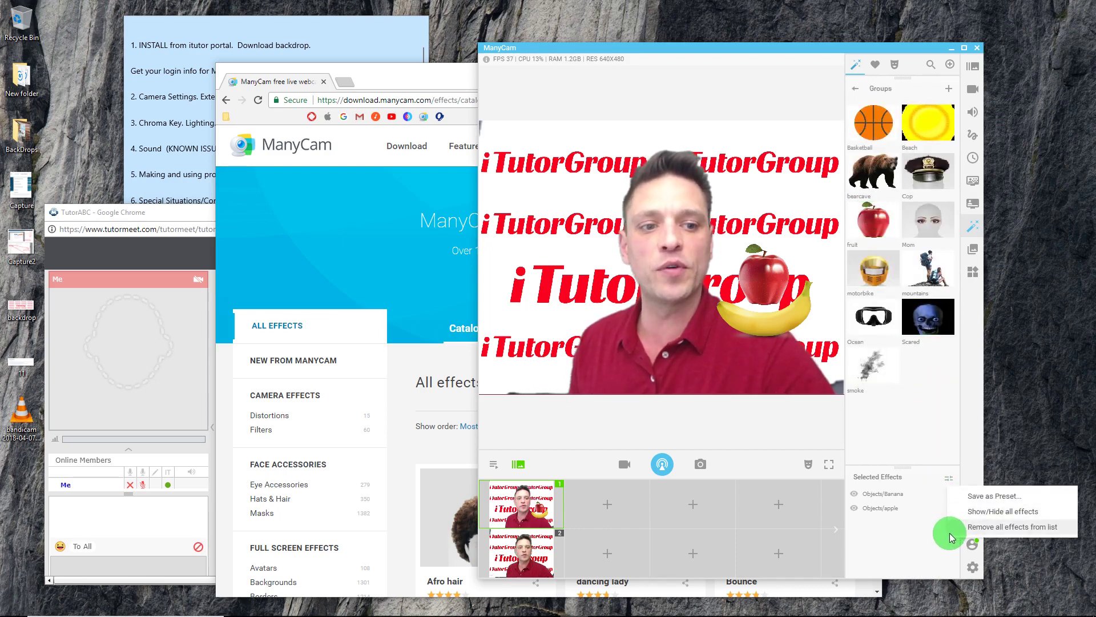
{"action": "left_click", "coordinate": [977, 532]}
{"action": "left_click", "coordinate": [844, 245]}
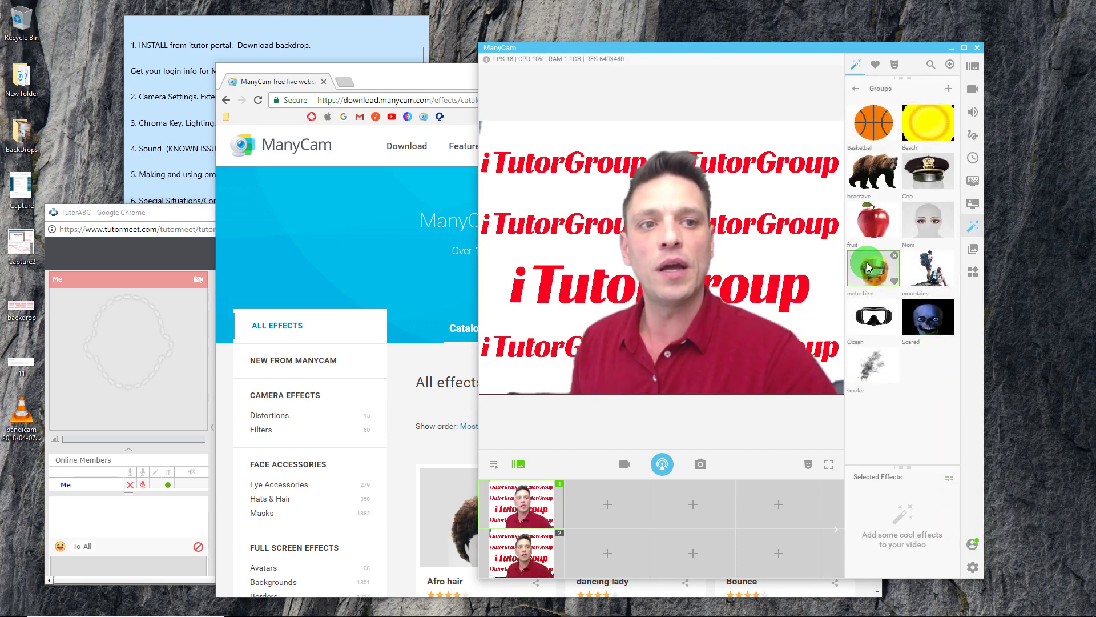
- Try out the Beach and Ocean effect groups on the video, removing each one after previewing it
{"action": "left_click", "coordinate": [925, 125]}
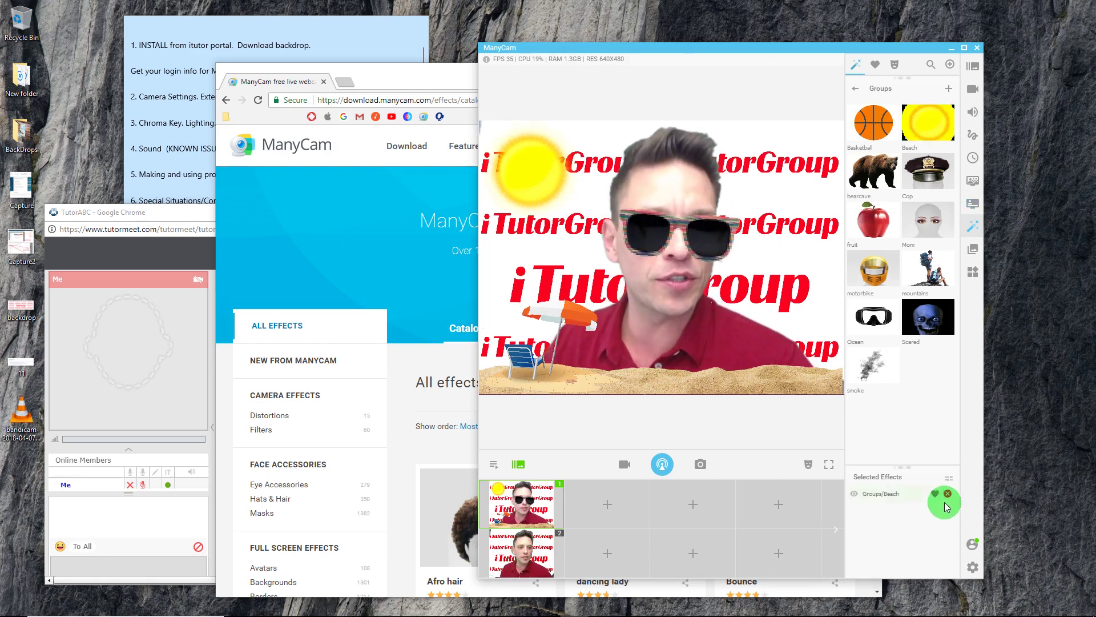
{"action": "left_click", "coordinate": [945, 493]}
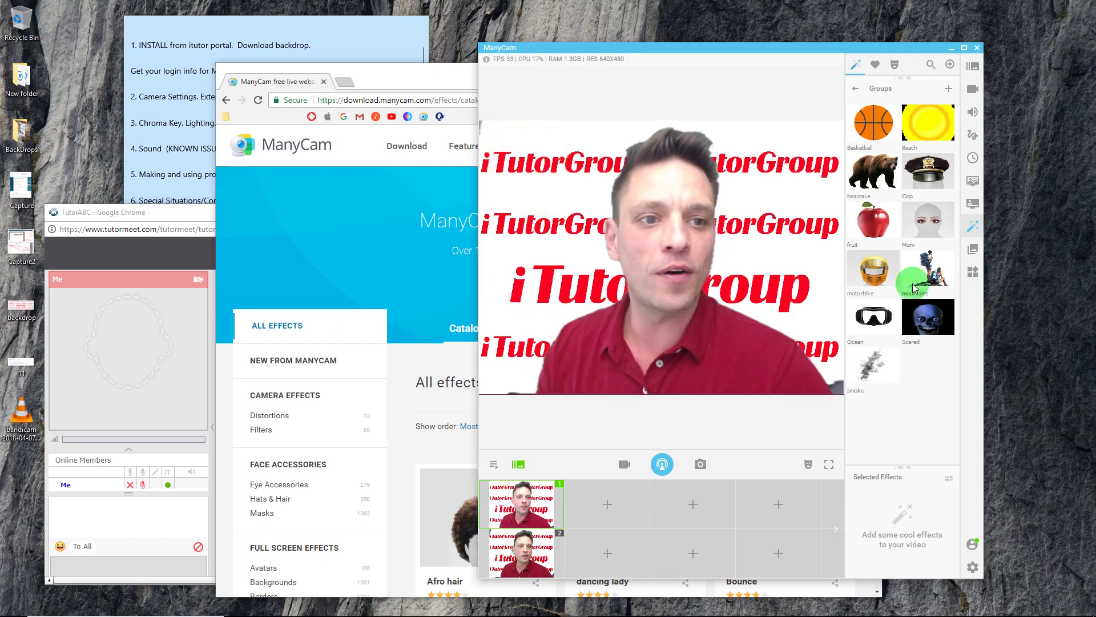
{"action": "left_click", "coordinate": [873, 313]}
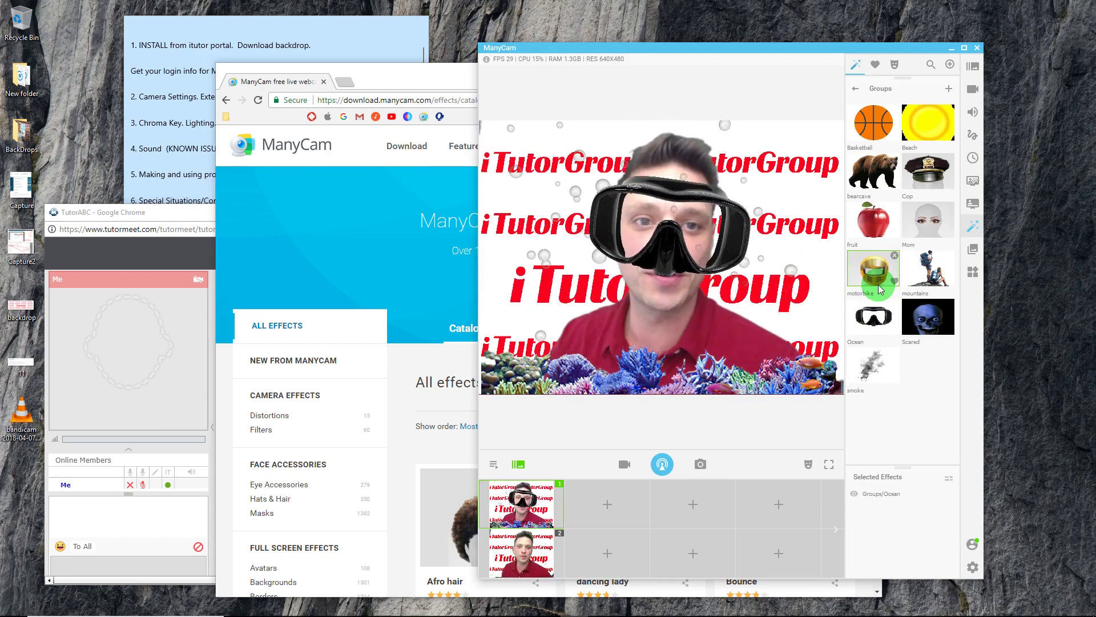
{"action": "left_click", "coordinate": [947, 493]}
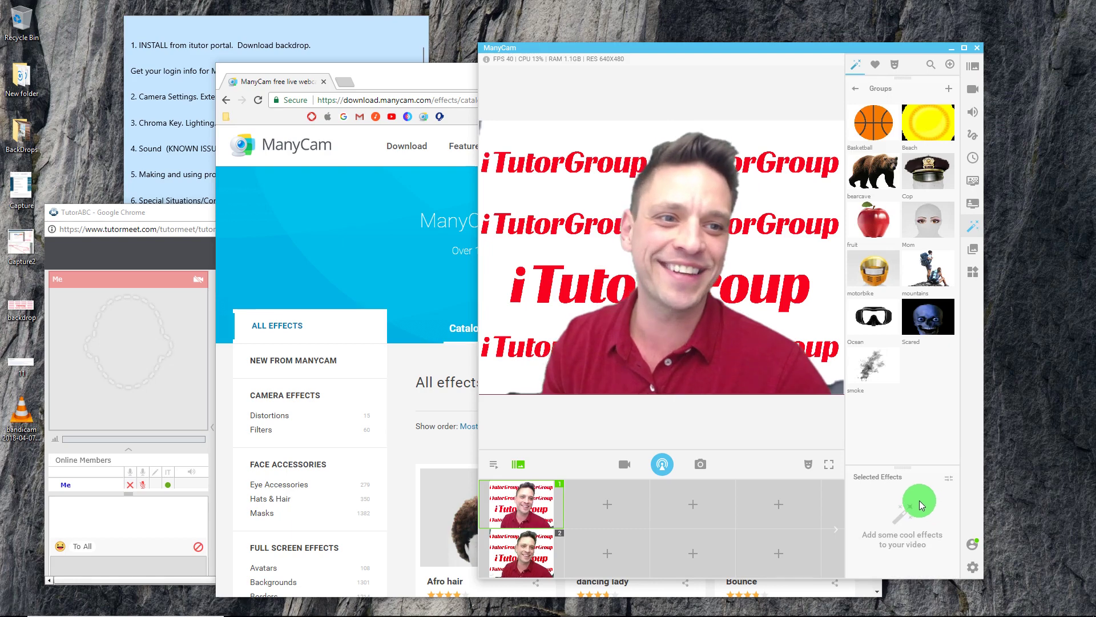
- Preview the Mom effect group on the video twice, removing it each time
{"action": "left_click", "coordinate": [923, 235]}
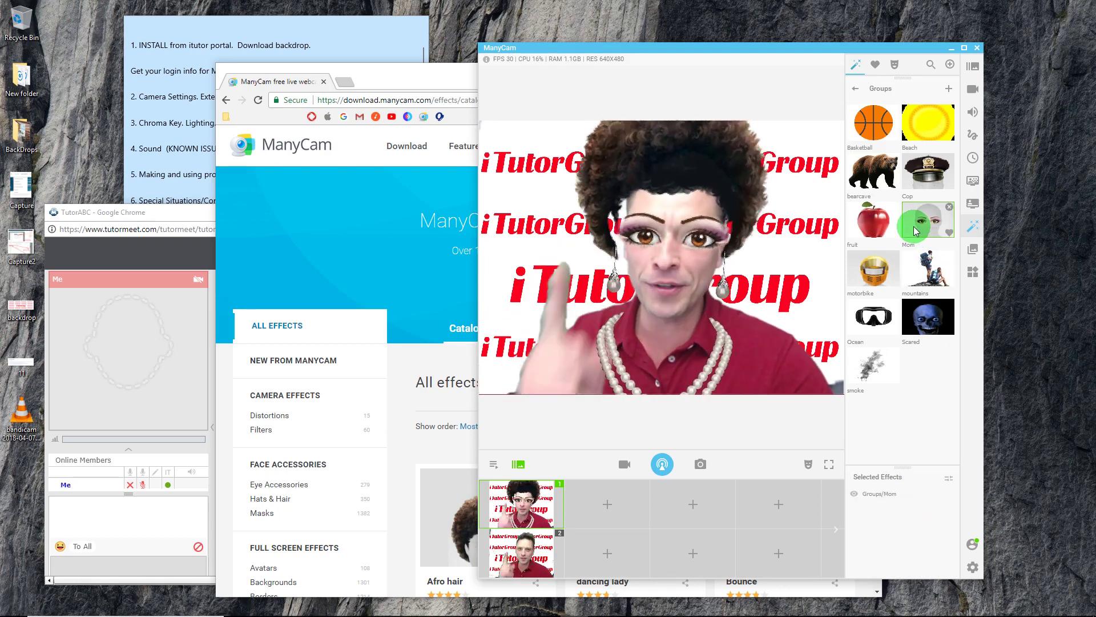
{"action": "left_click", "coordinate": [948, 491]}
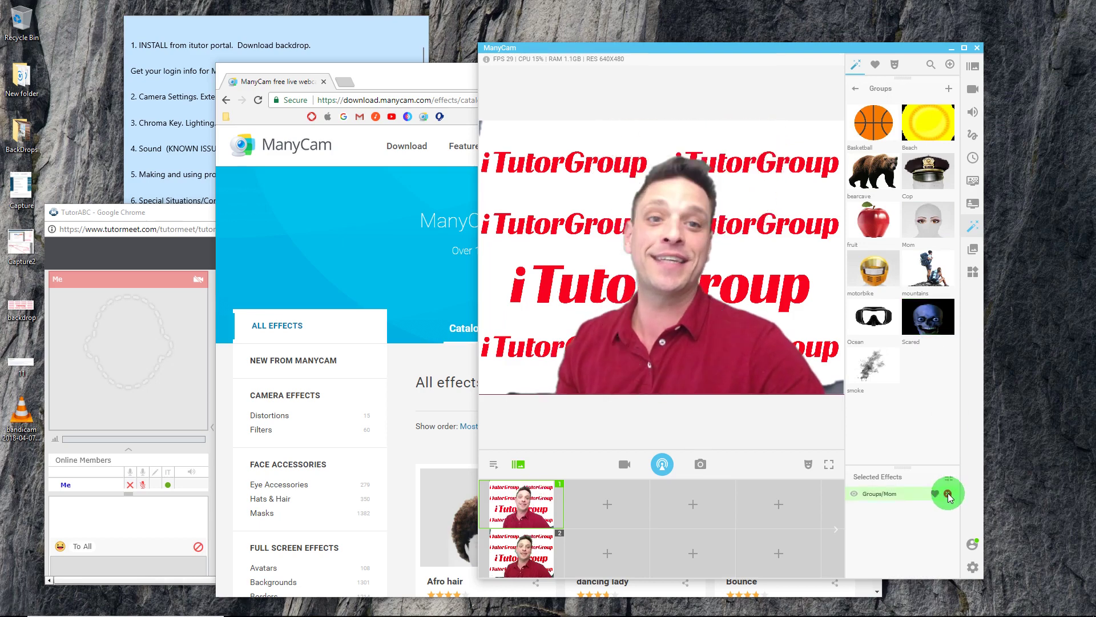
{"action": "left_click", "coordinate": [939, 221]}
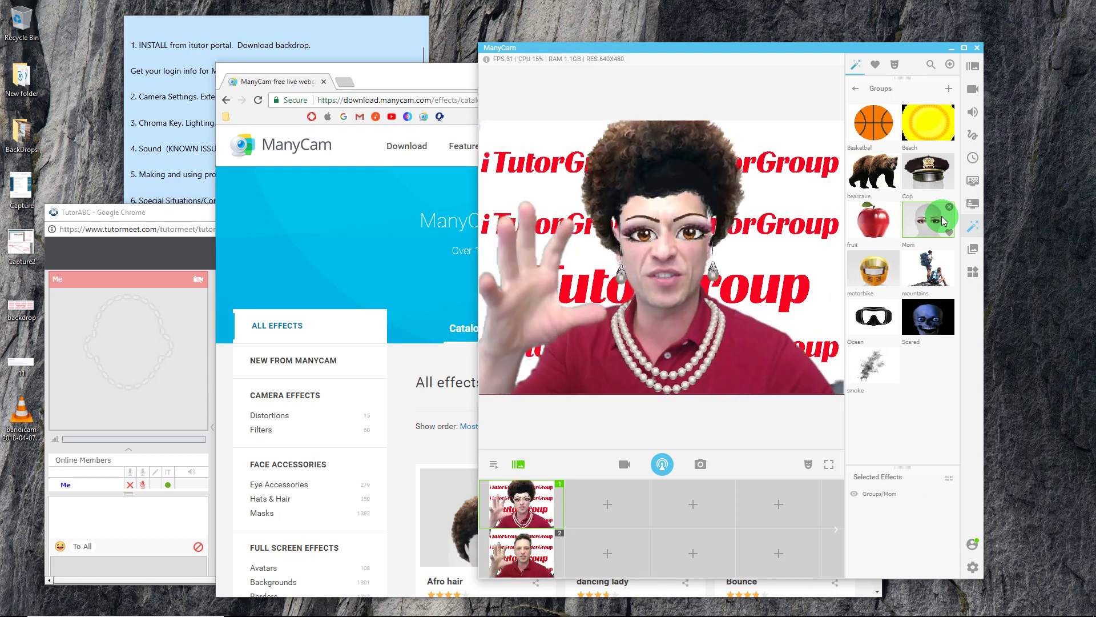
{"action": "mouse_move", "coordinate": [943, 493]}
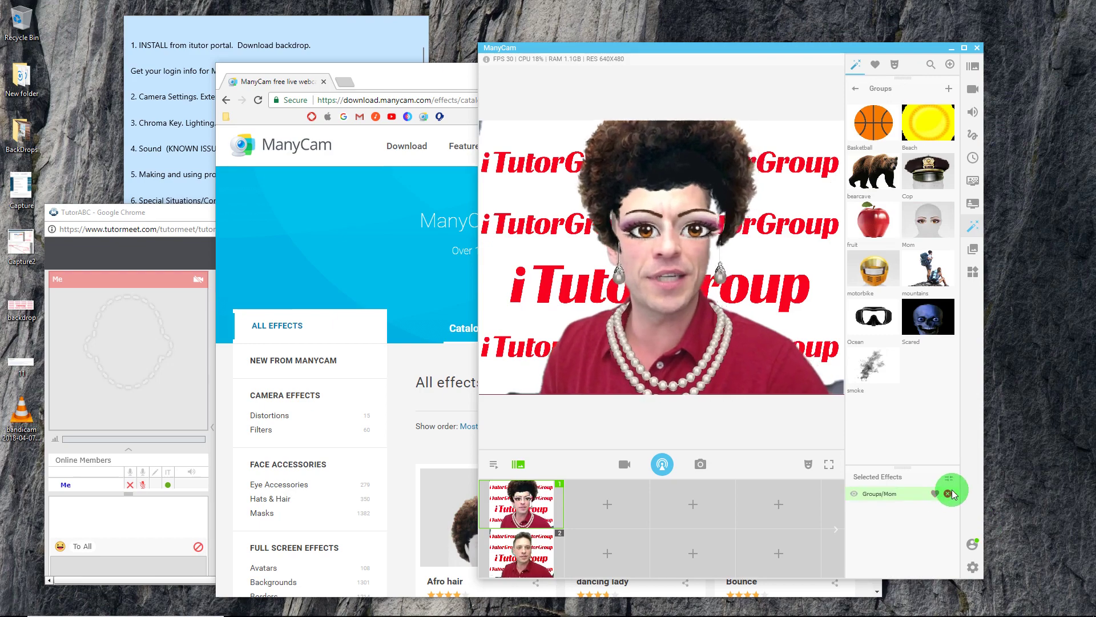
{"action": "left_click", "coordinate": [948, 494]}
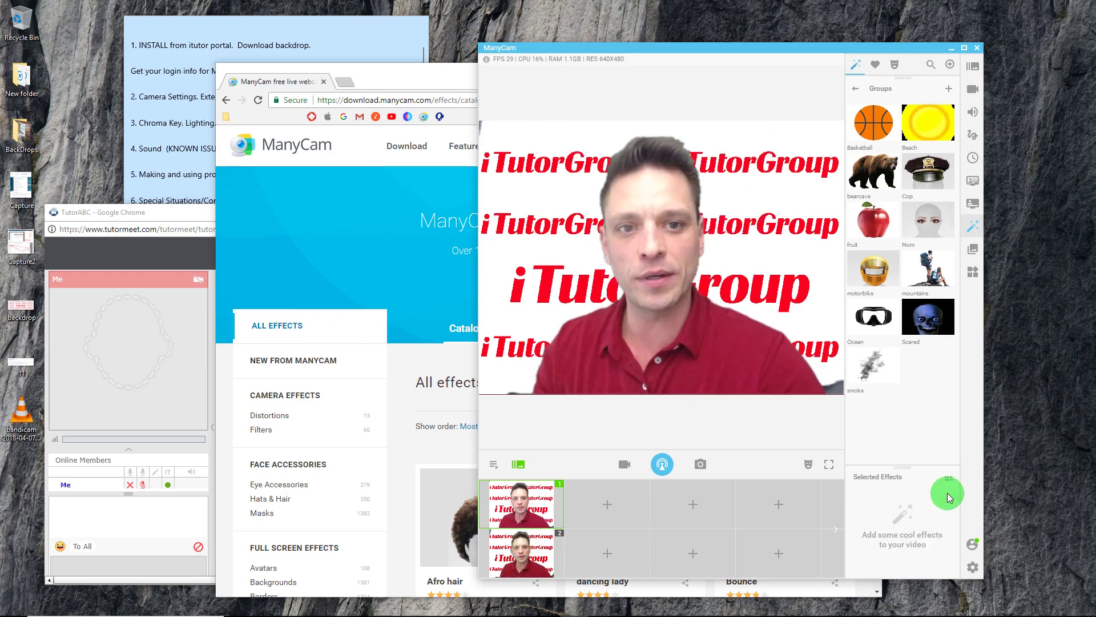
- Browse the popular effects in the ManyCam online catalog in Chrome and return to ManyCam
{"action": "left_click", "coordinate": [355, 200]}
{"action": "scroll", "coordinate": [511, 408], "scroll_direction": "down", "scroll_amount": 6}
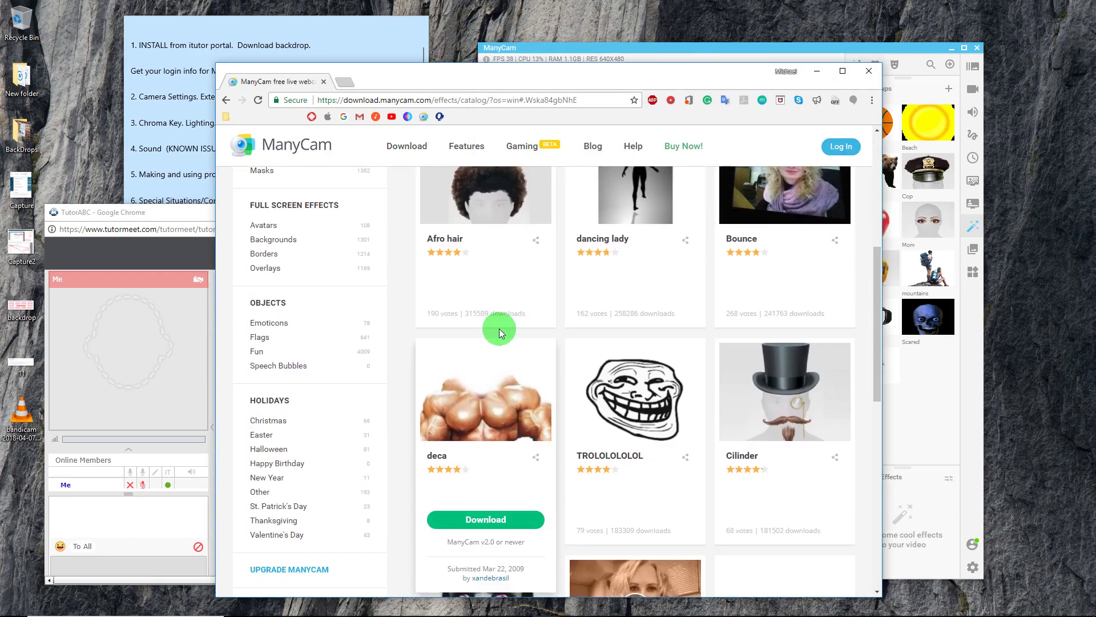
{"action": "scroll", "coordinate": [496, 326], "scroll_direction": "up", "scroll_amount": 2}
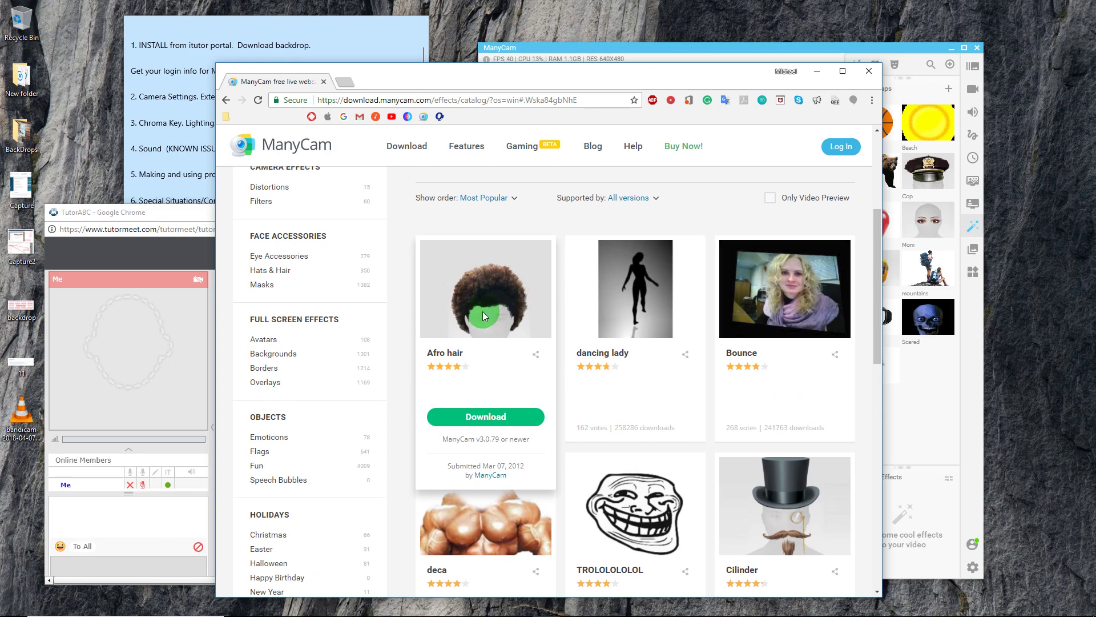
{"action": "left_click", "coordinate": [852, 47]}
- Review the setup checklist in the sticky note, show ManyCam's audio settings, and glance at the online effects catalog again
{"action": "left_click", "coordinate": [272, 26]}
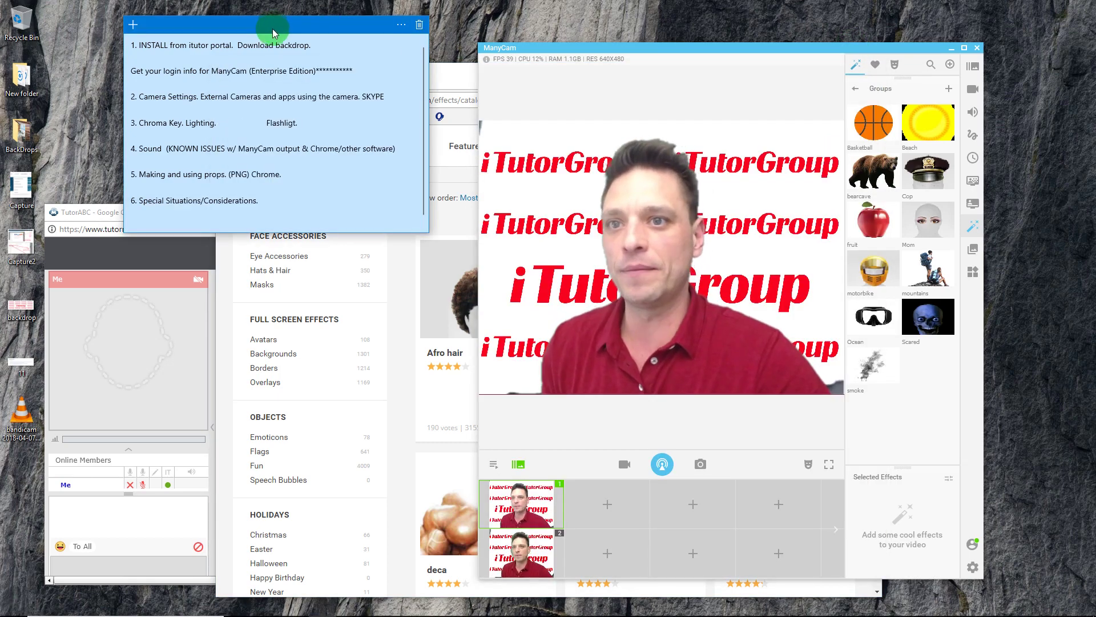
{"action": "left_click", "coordinate": [214, 97]}
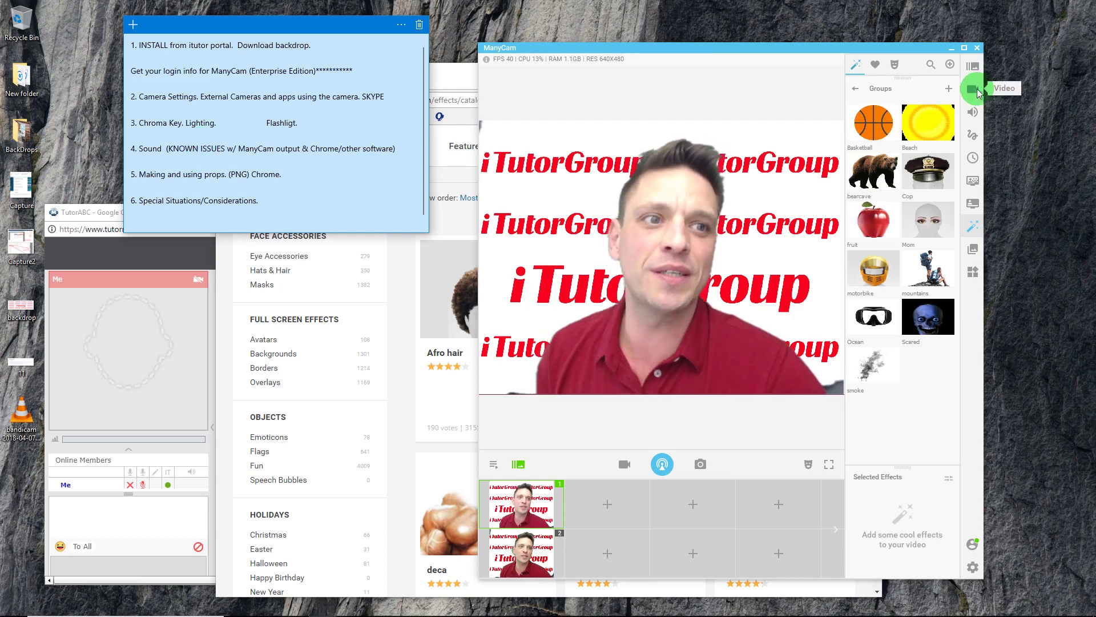
{"action": "left_click", "coordinate": [973, 119]}
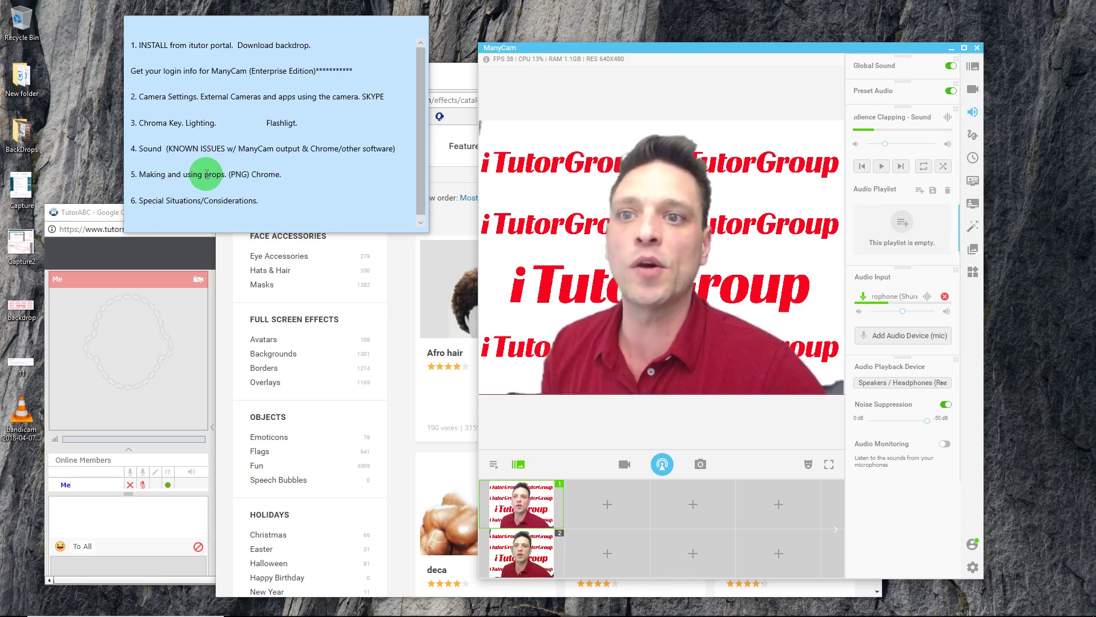
{"action": "left_click", "coordinate": [393, 331]}
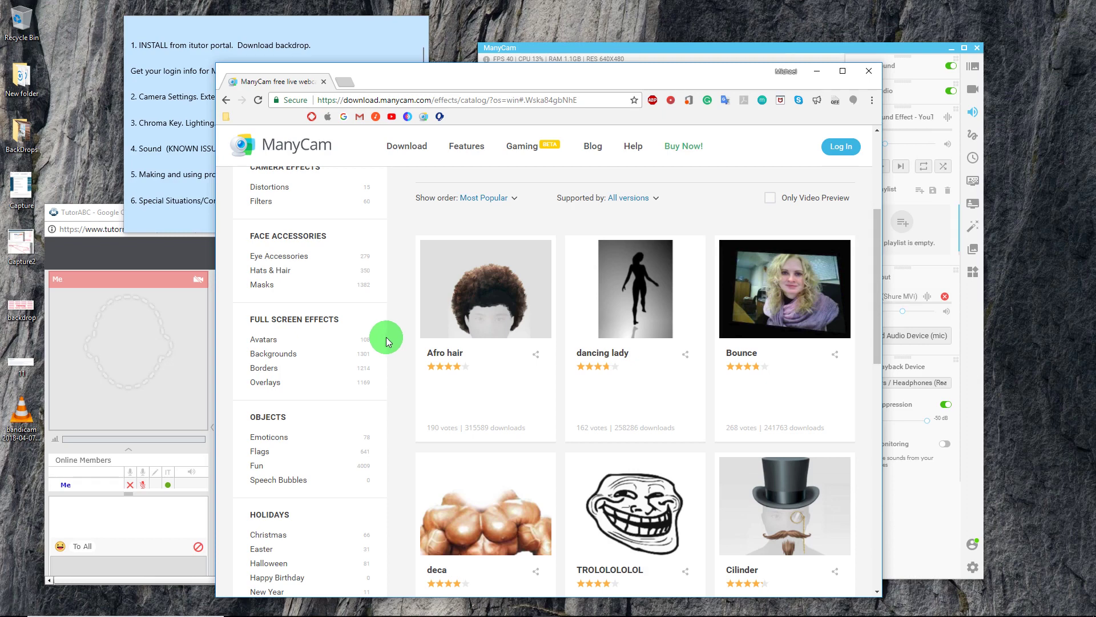
{"action": "left_click", "coordinate": [887, 48]}
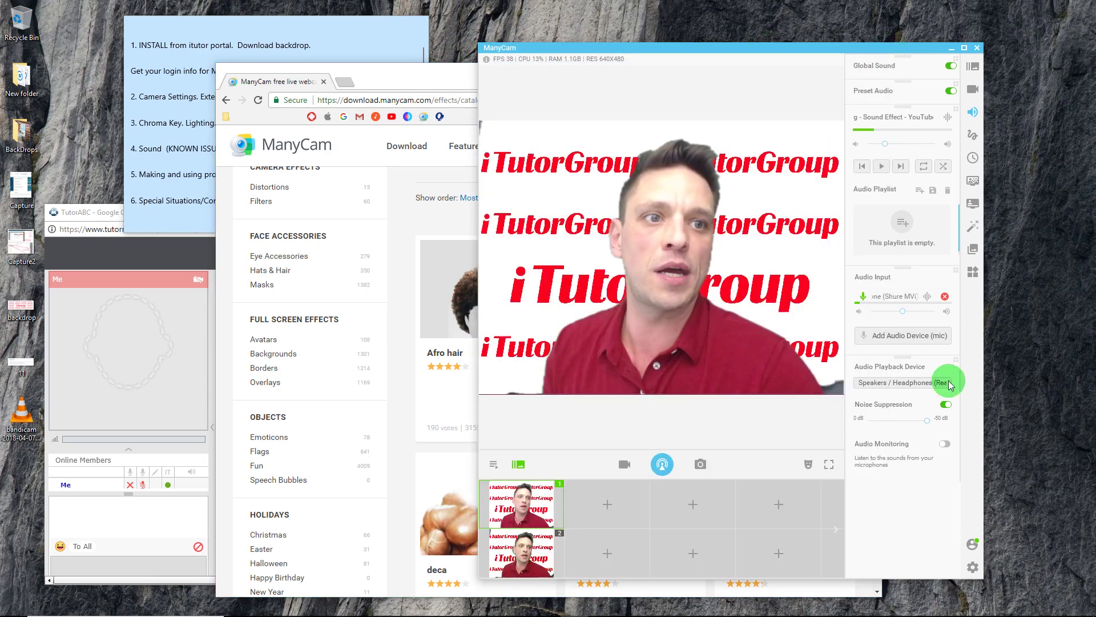
- Look through ManyCam's Groups, Objects and Face Accessories effect folders and return to the sticky note checklist
{"action": "left_click", "coordinate": [973, 227]}
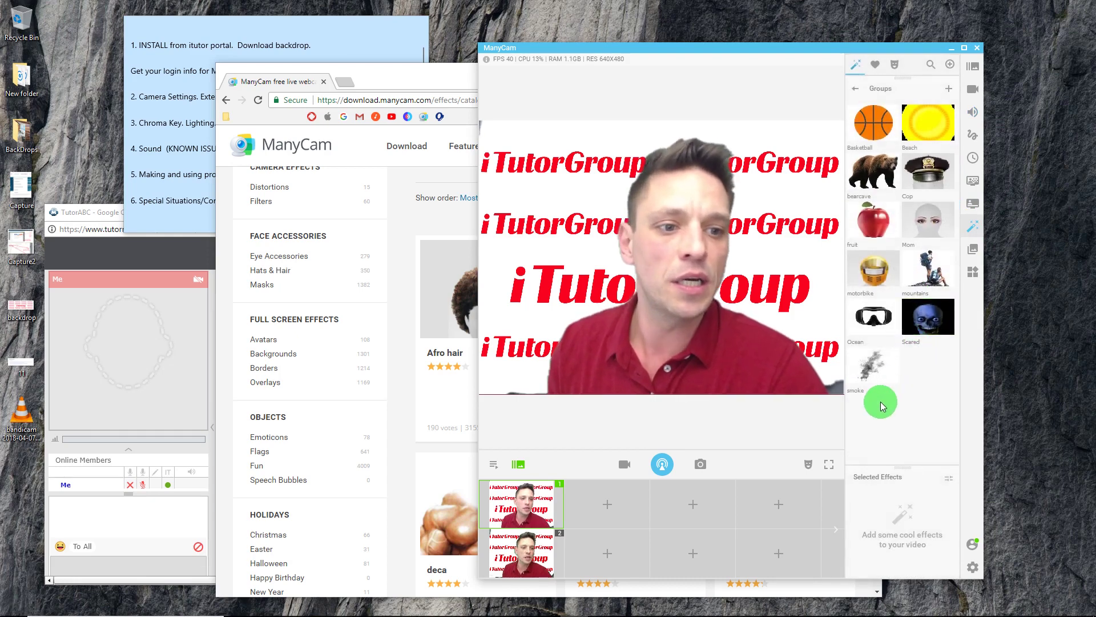
{"action": "left_click", "coordinate": [855, 89]}
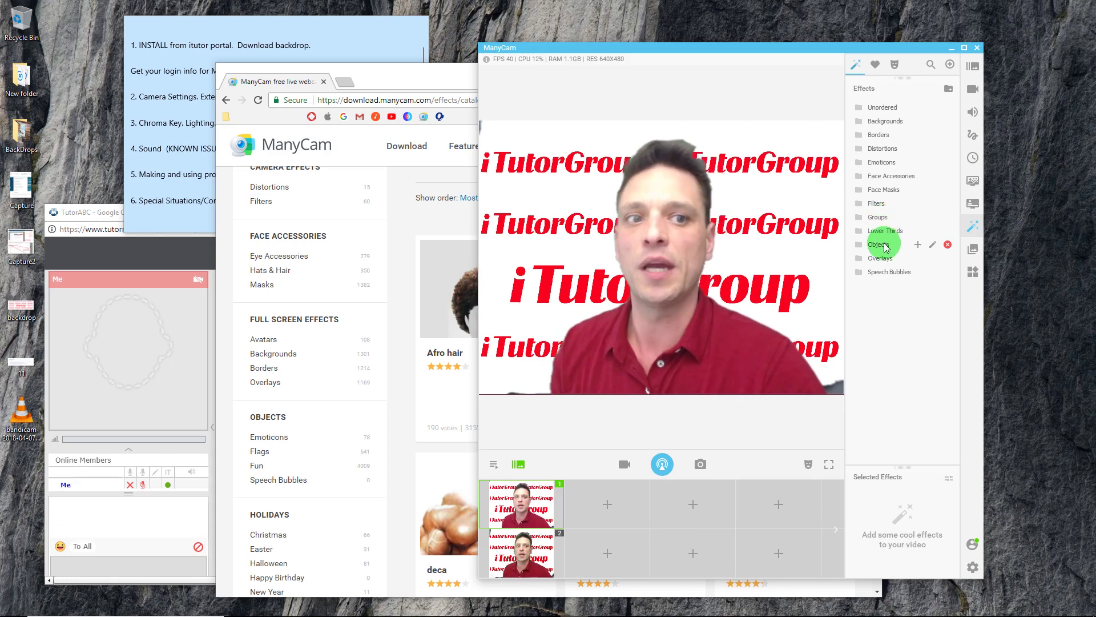
{"action": "left_click", "coordinate": [886, 247]}
{"action": "left_click", "coordinate": [853, 91]}
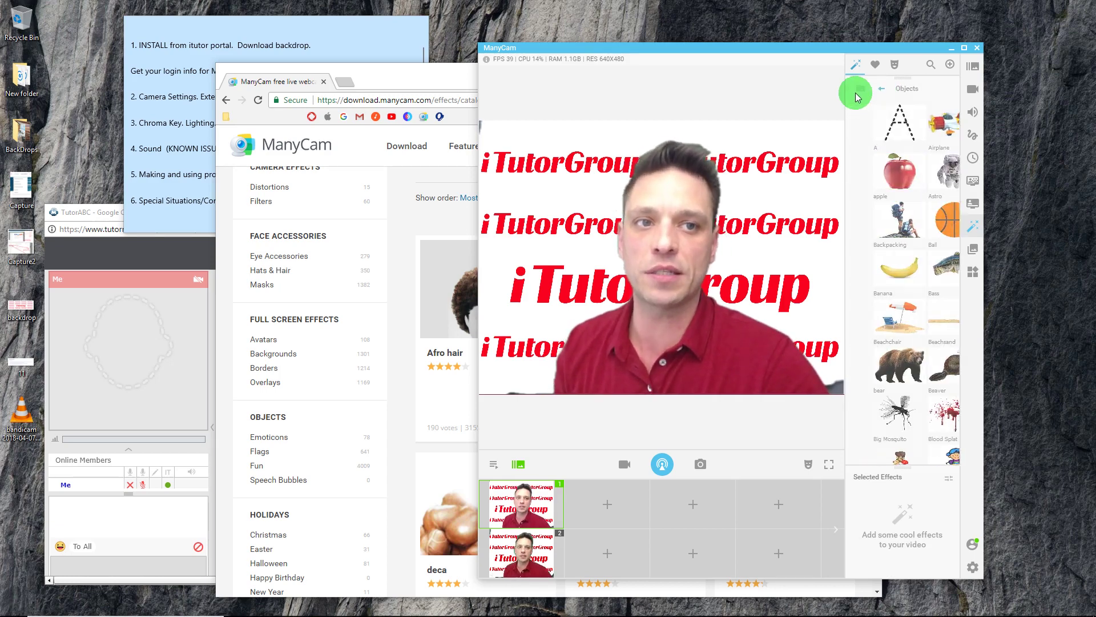
{"action": "left_click", "coordinate": [898, 178]}
{"action": "left_click", "coordinate": [857, 90]}
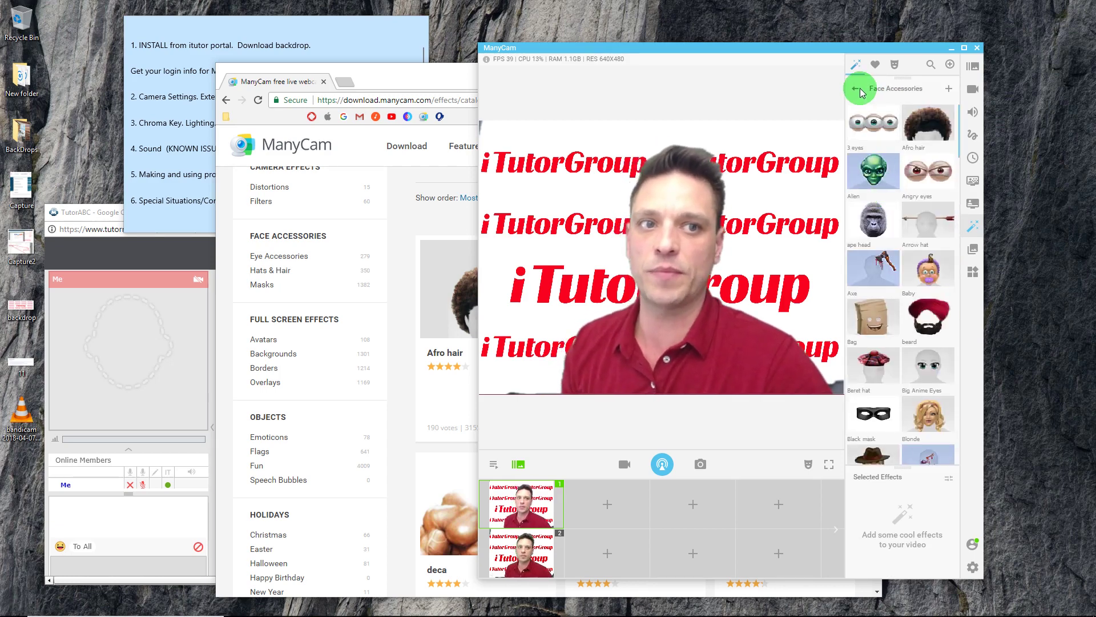
{"action": "left_click", "coordinate": [289, 45]}
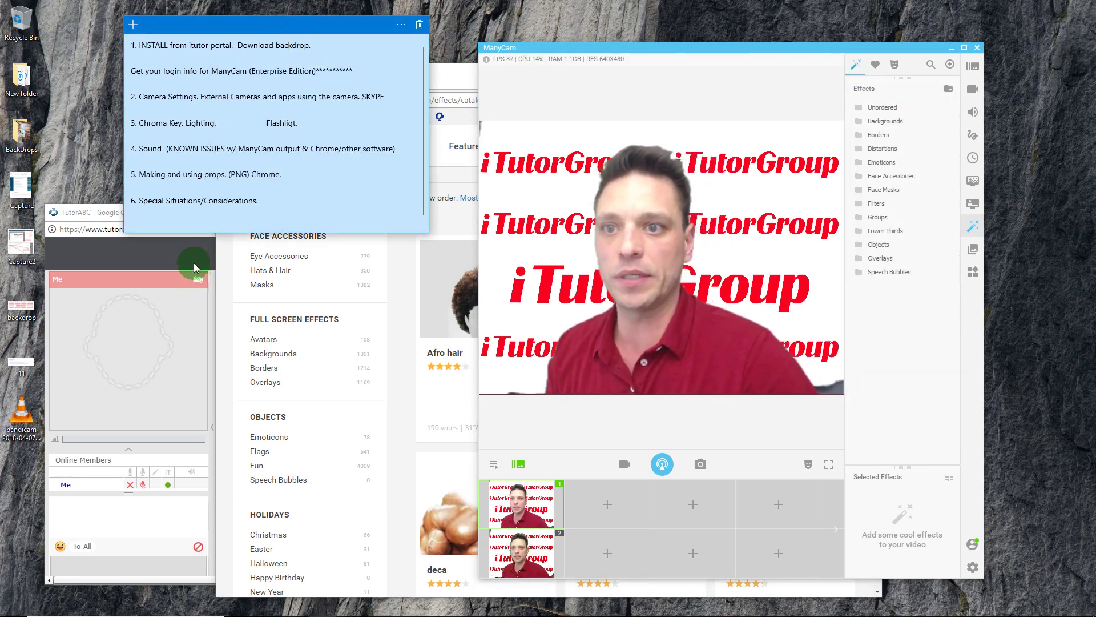
{"action": "left_click", "coordinate": [189, 211]}
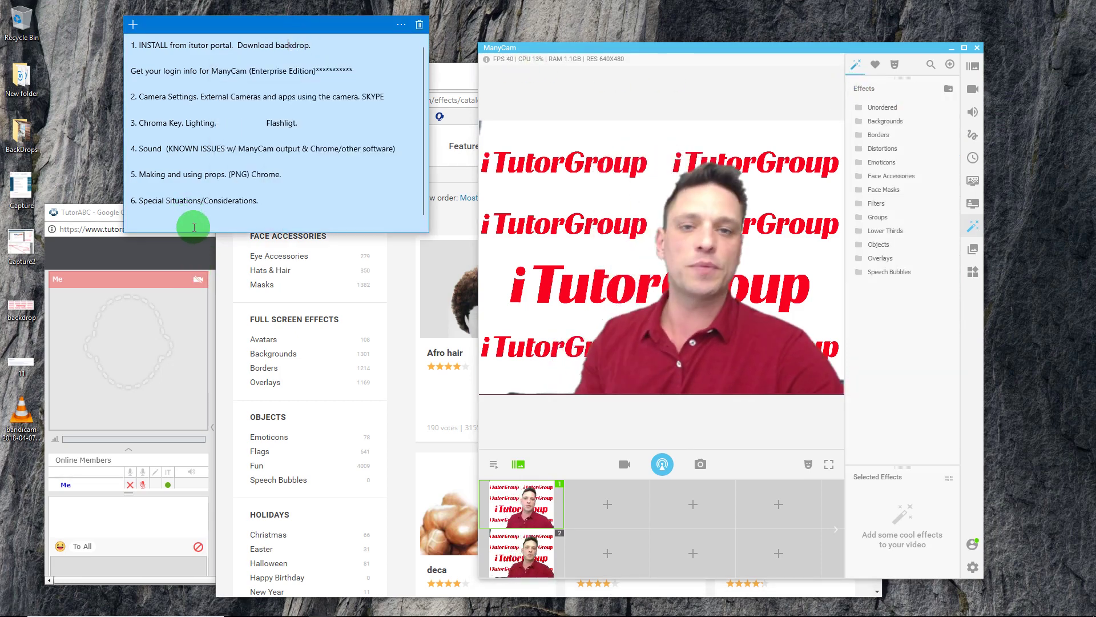